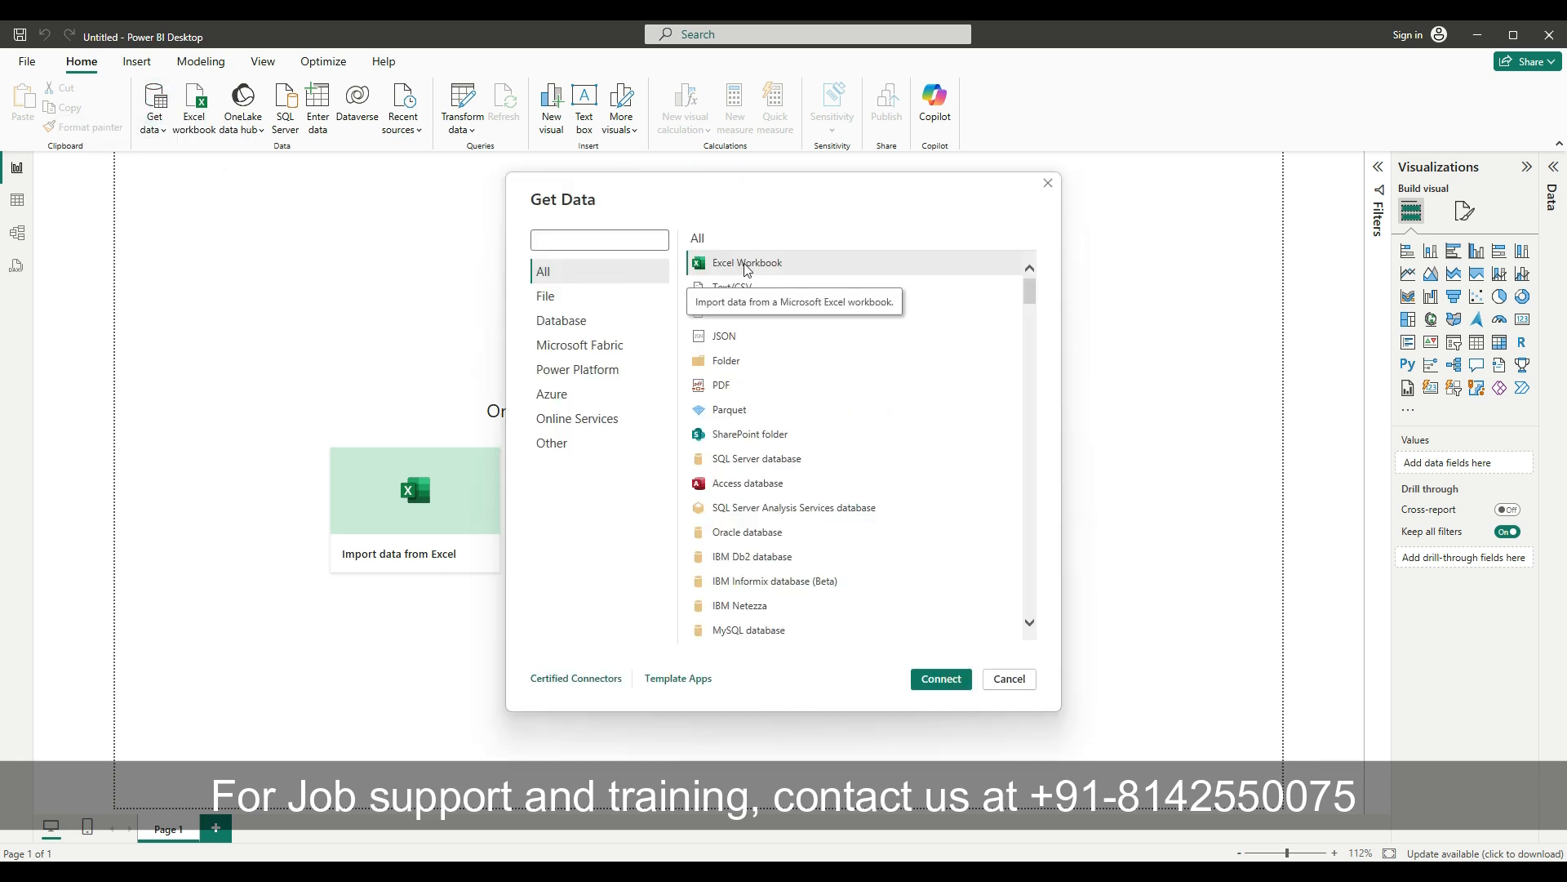
Import the Orders sheet from the updated_sales_data Excel workbook and load it into the report
click(784, 262)
click(939, 680)
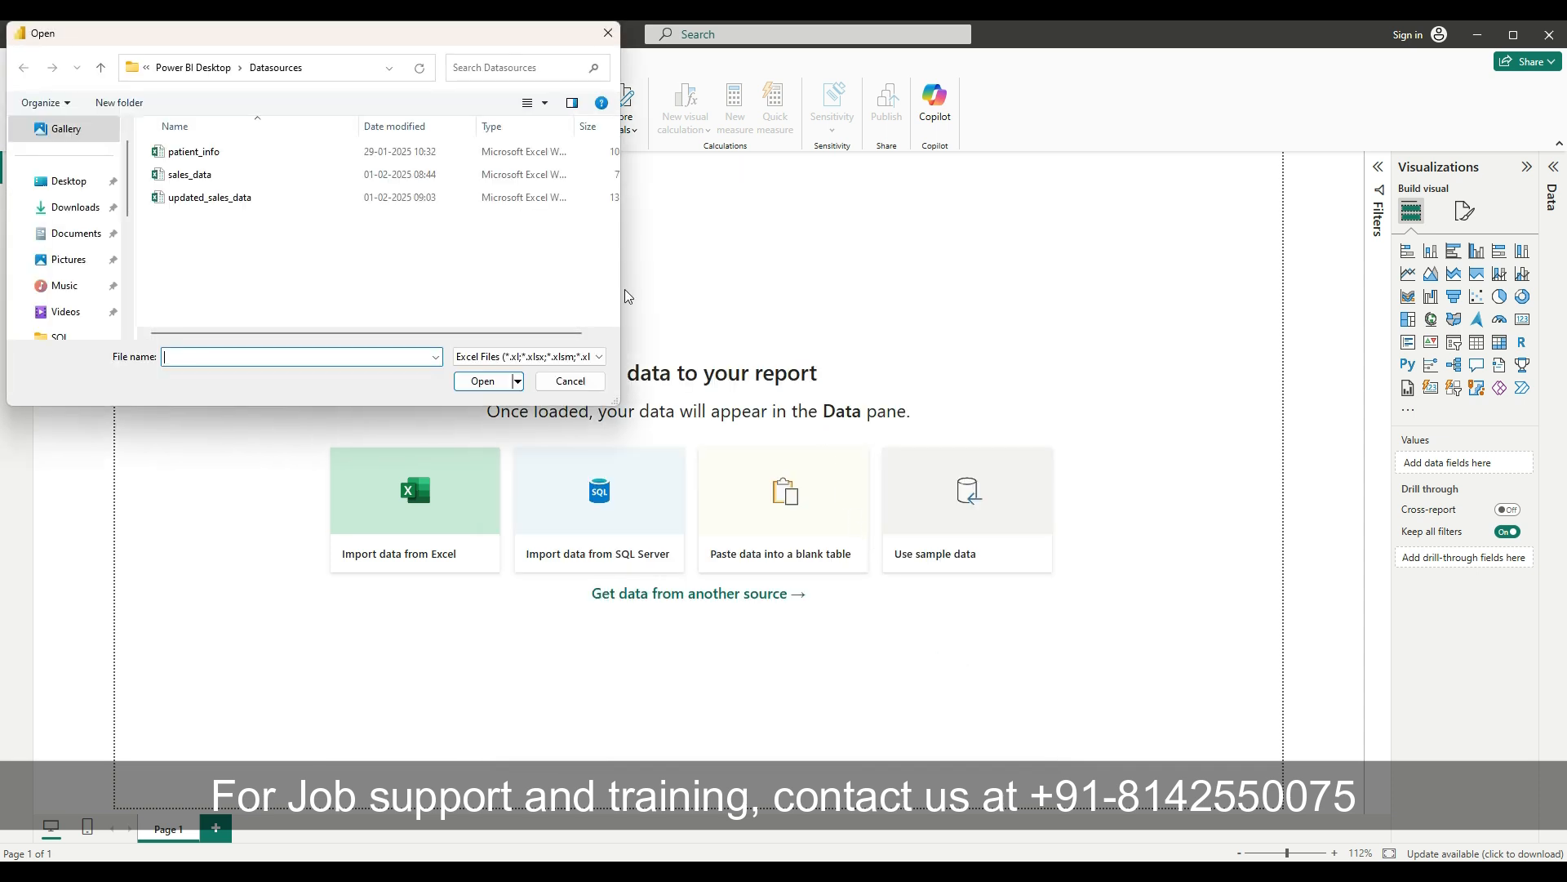
click(245, 198)
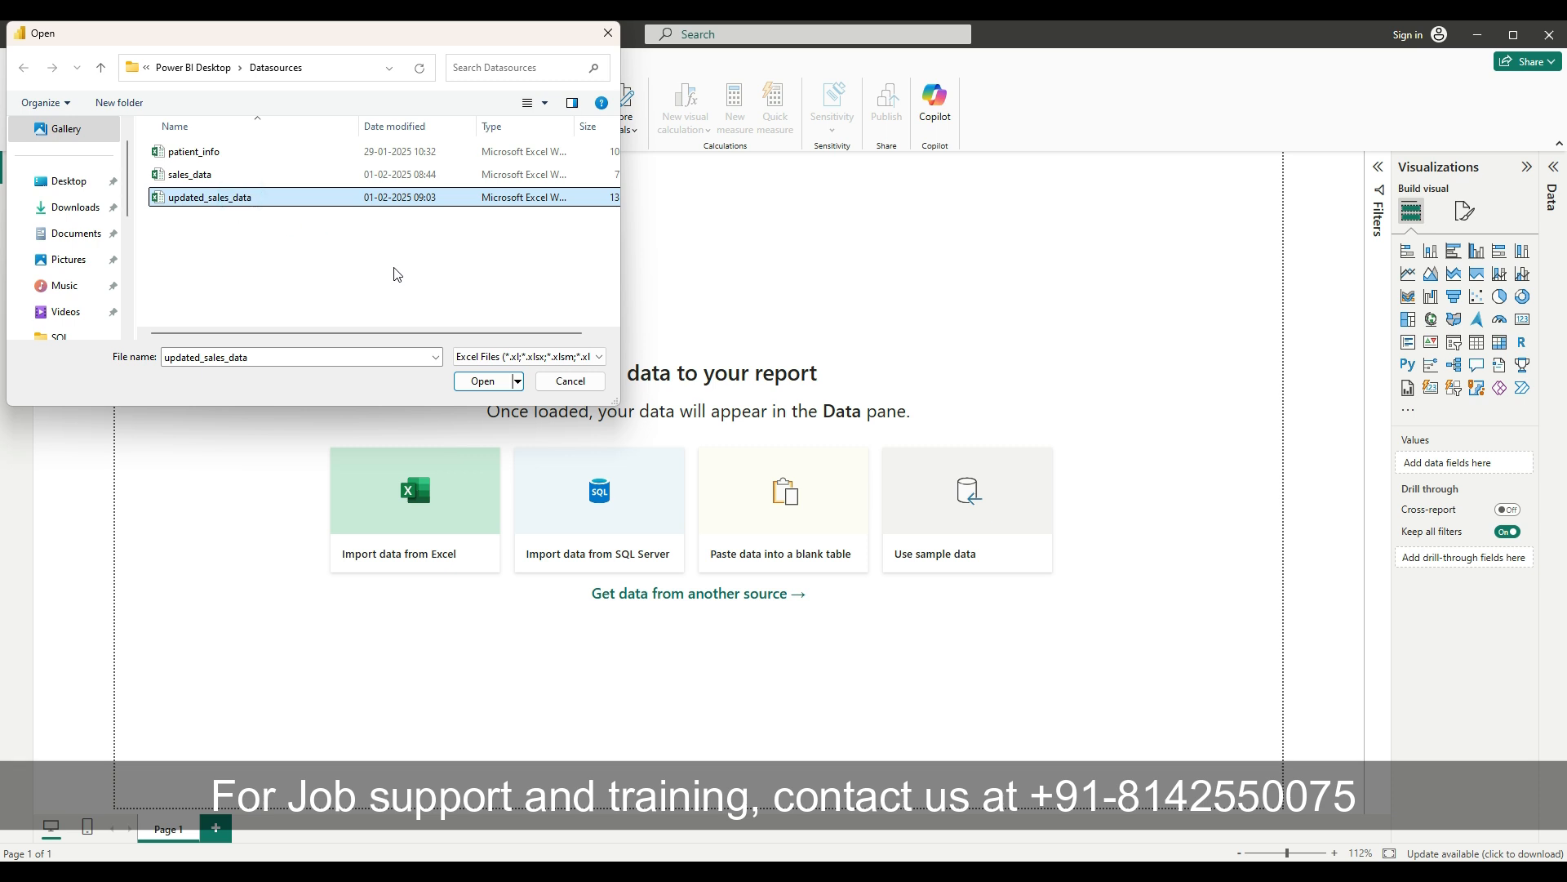
click(483, 382)
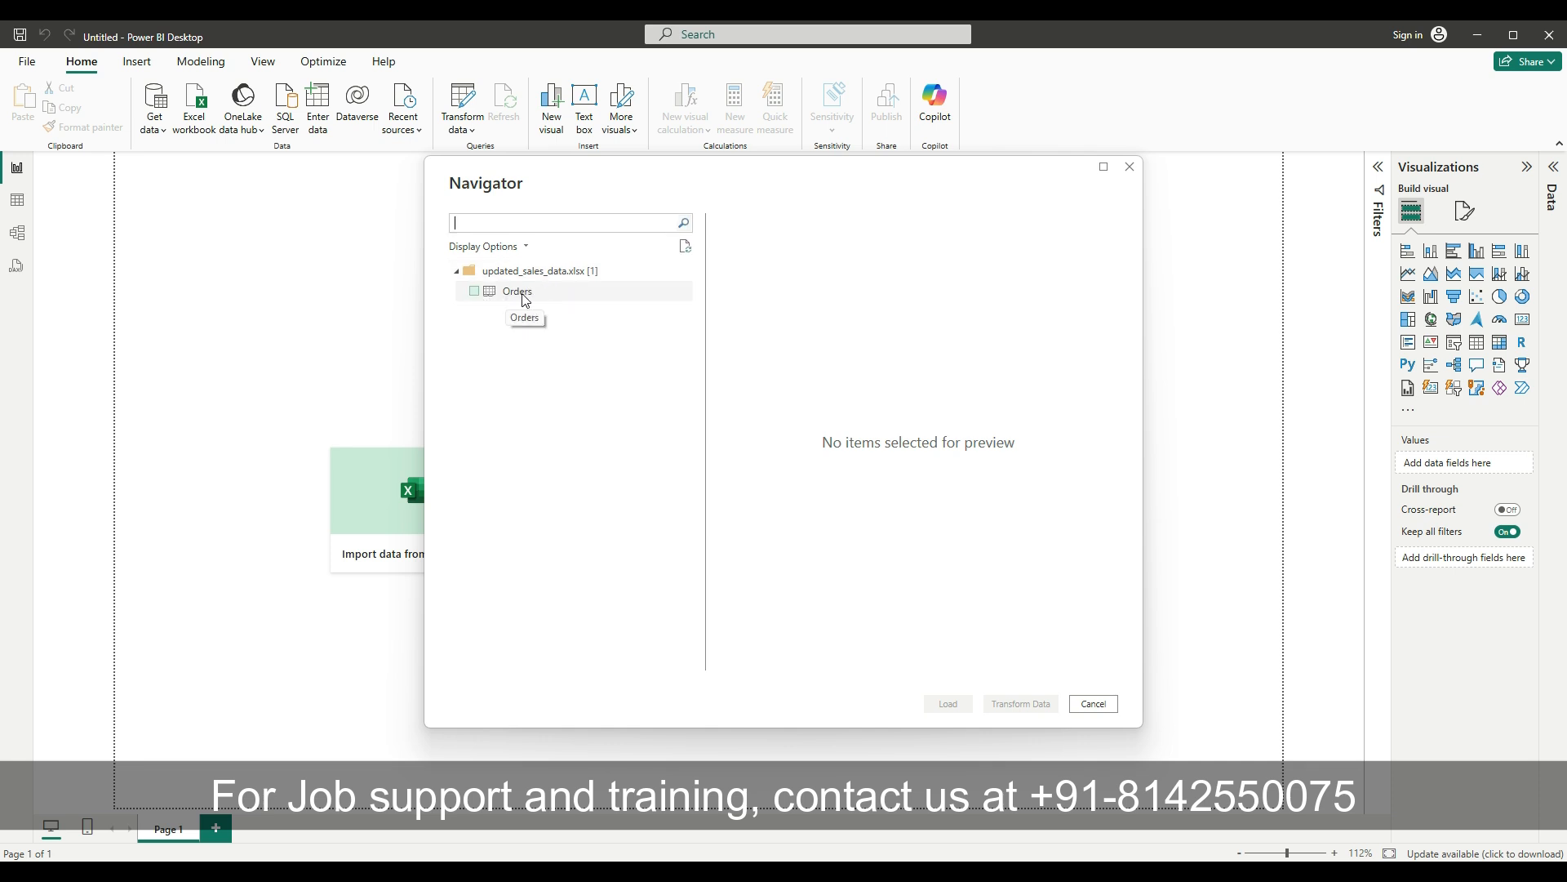
click(475, 293)
click(948, 704)
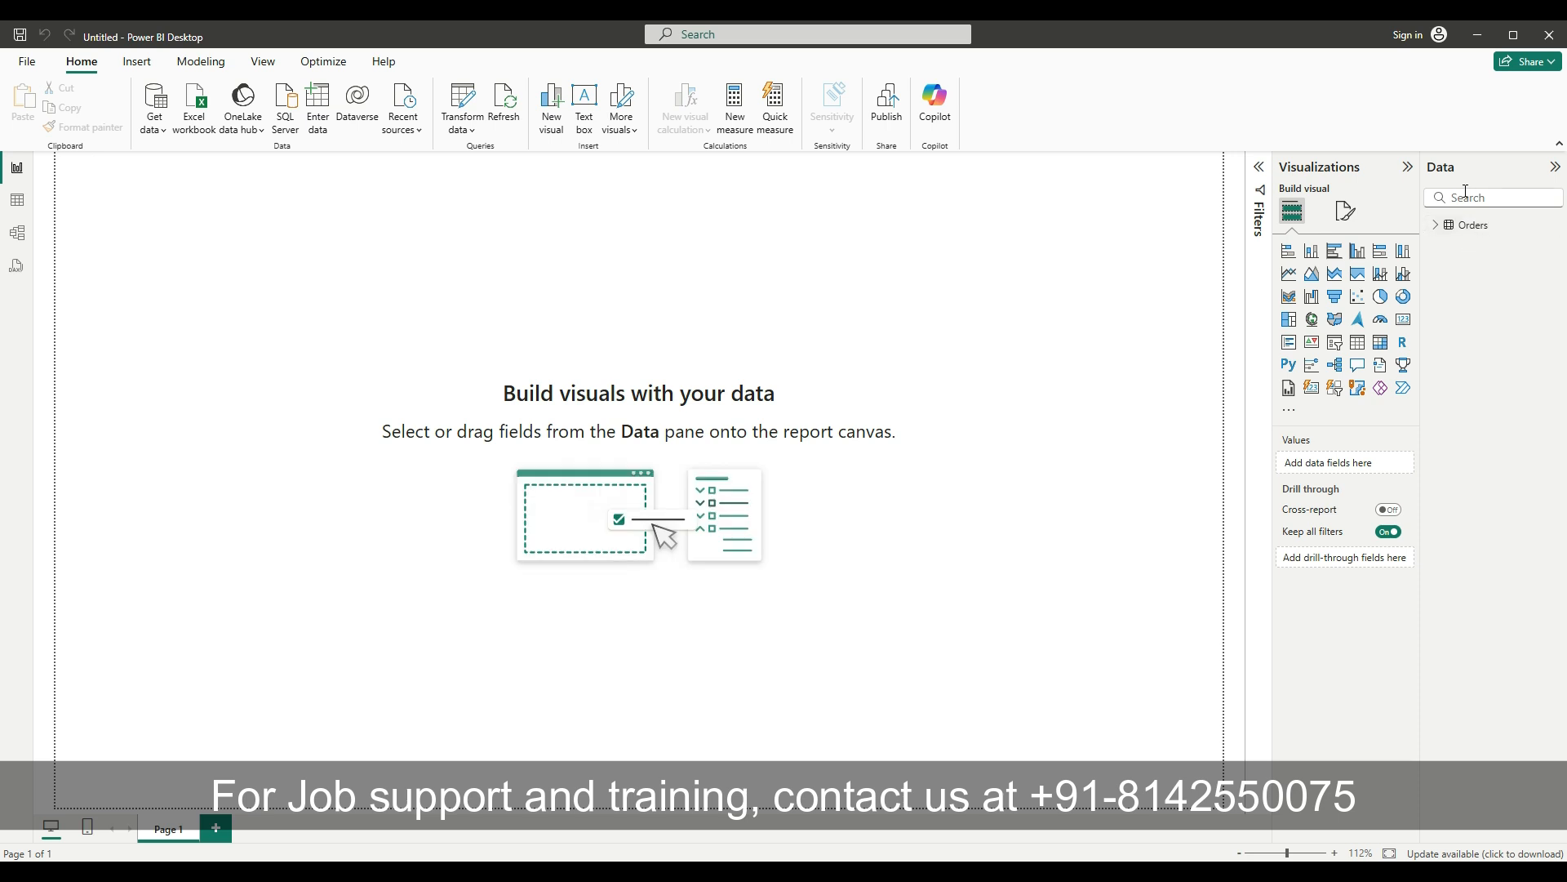
Expand the Orders table's field list and open the data in Power Query Editor for transformation
click(1437, 229)
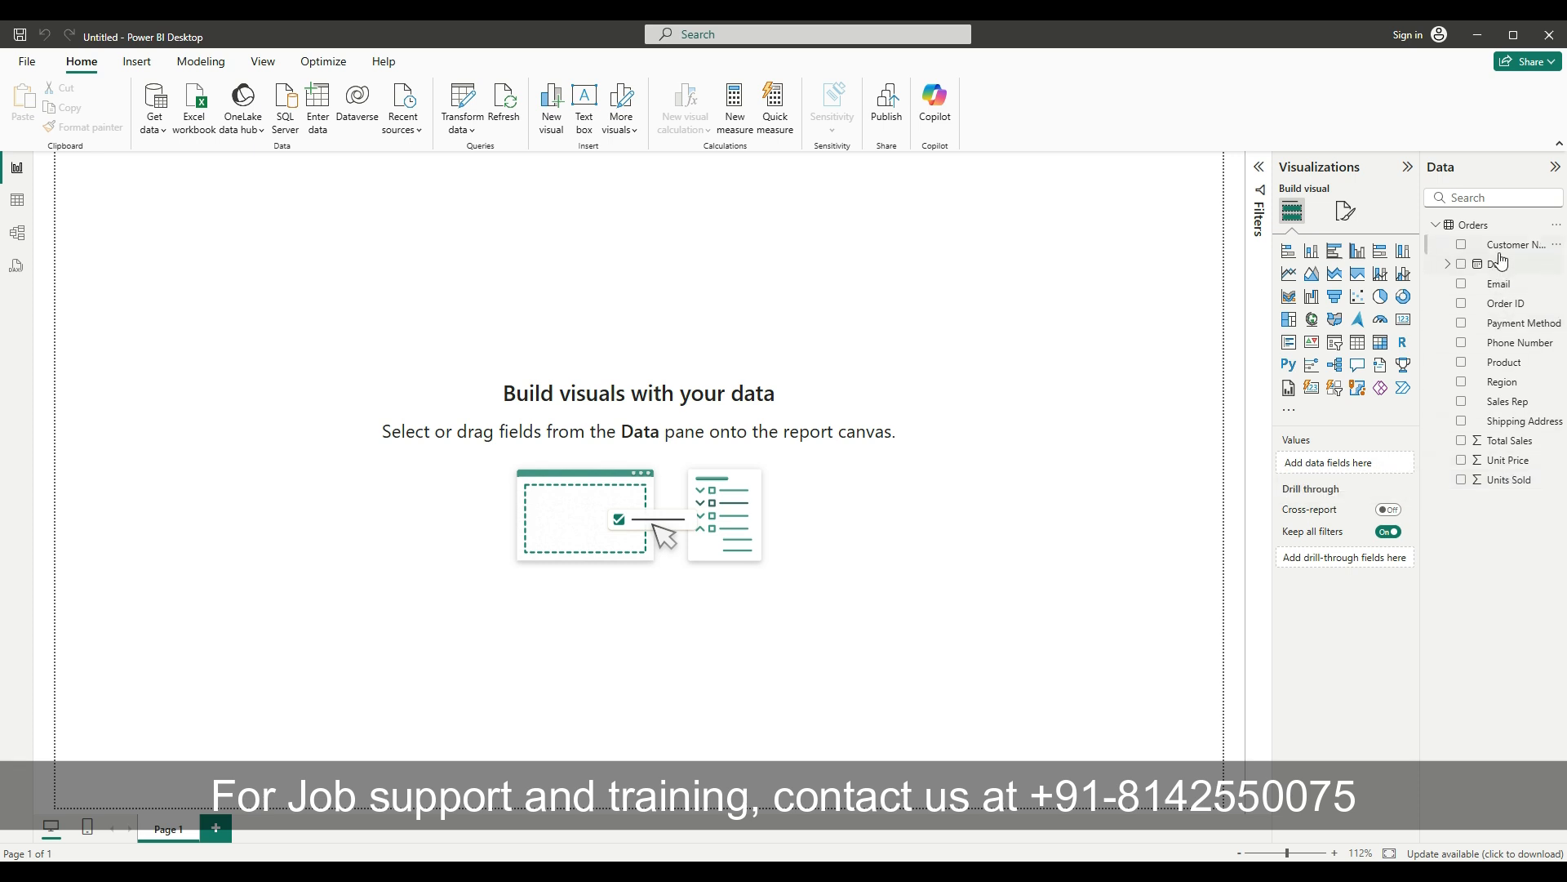
click(473, 133)
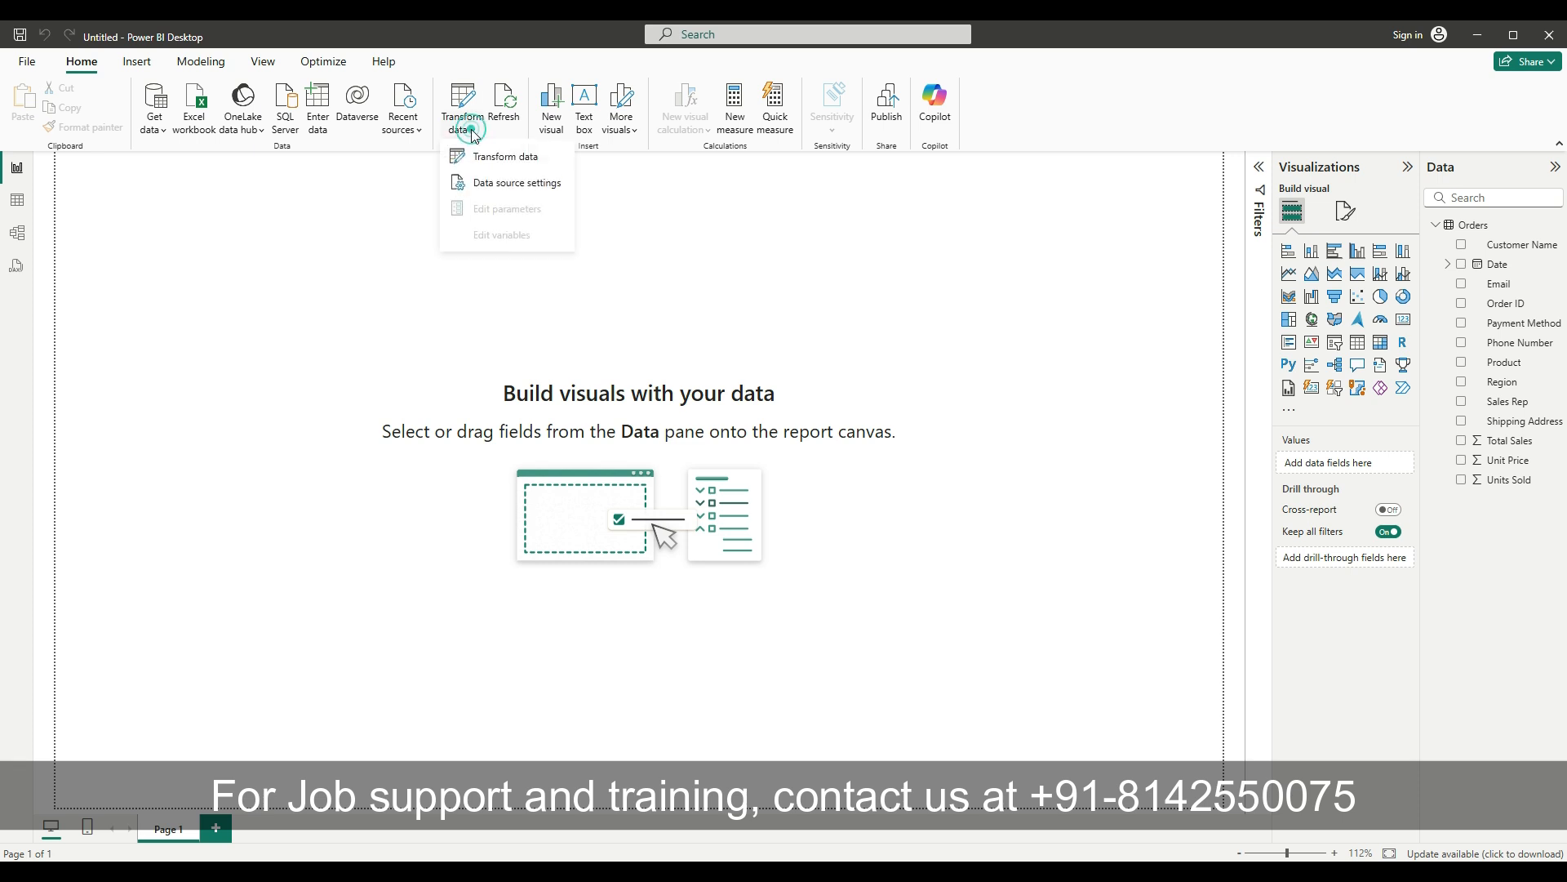
click(500, 159)
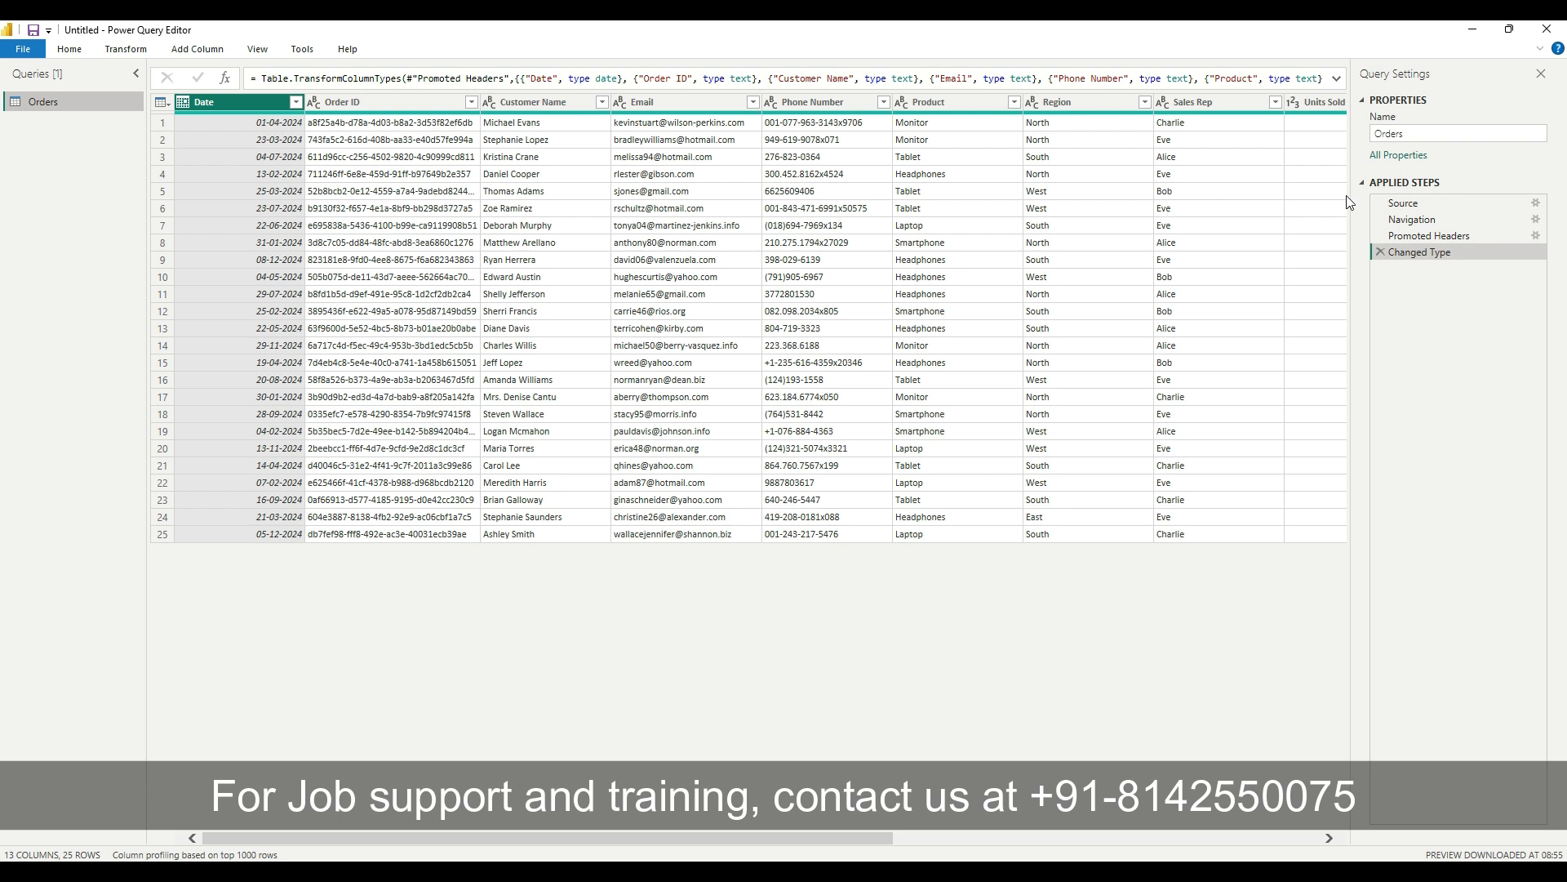
Review the Orders query's Source, Navigation, Promoted Headers and Changed Type steps, including the source file path and column data types
click(1426, 209)
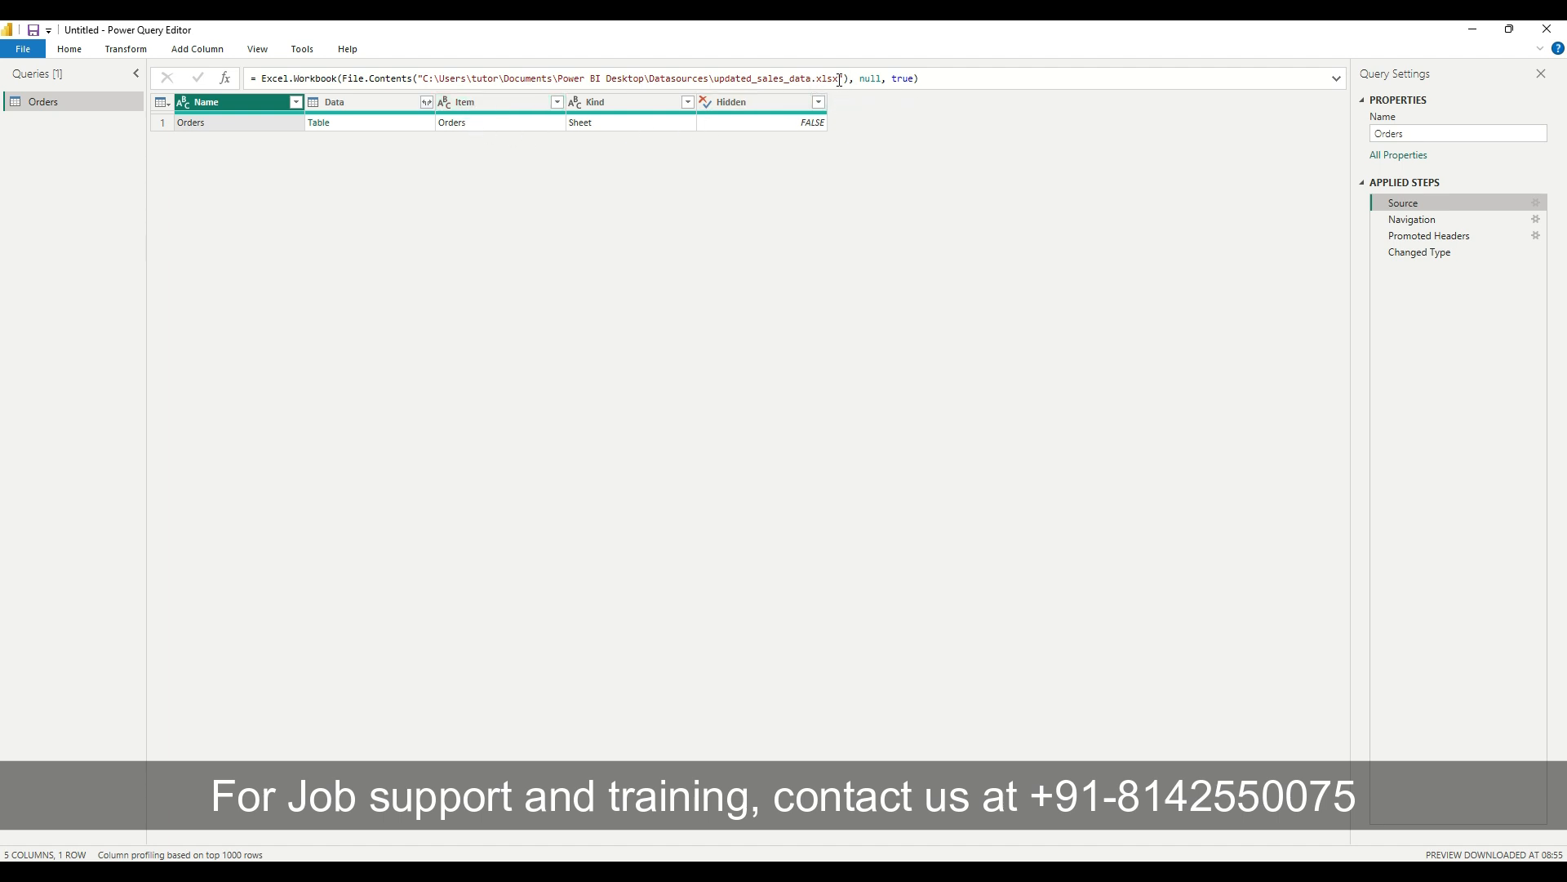
drag(840, 80, 425, 80)
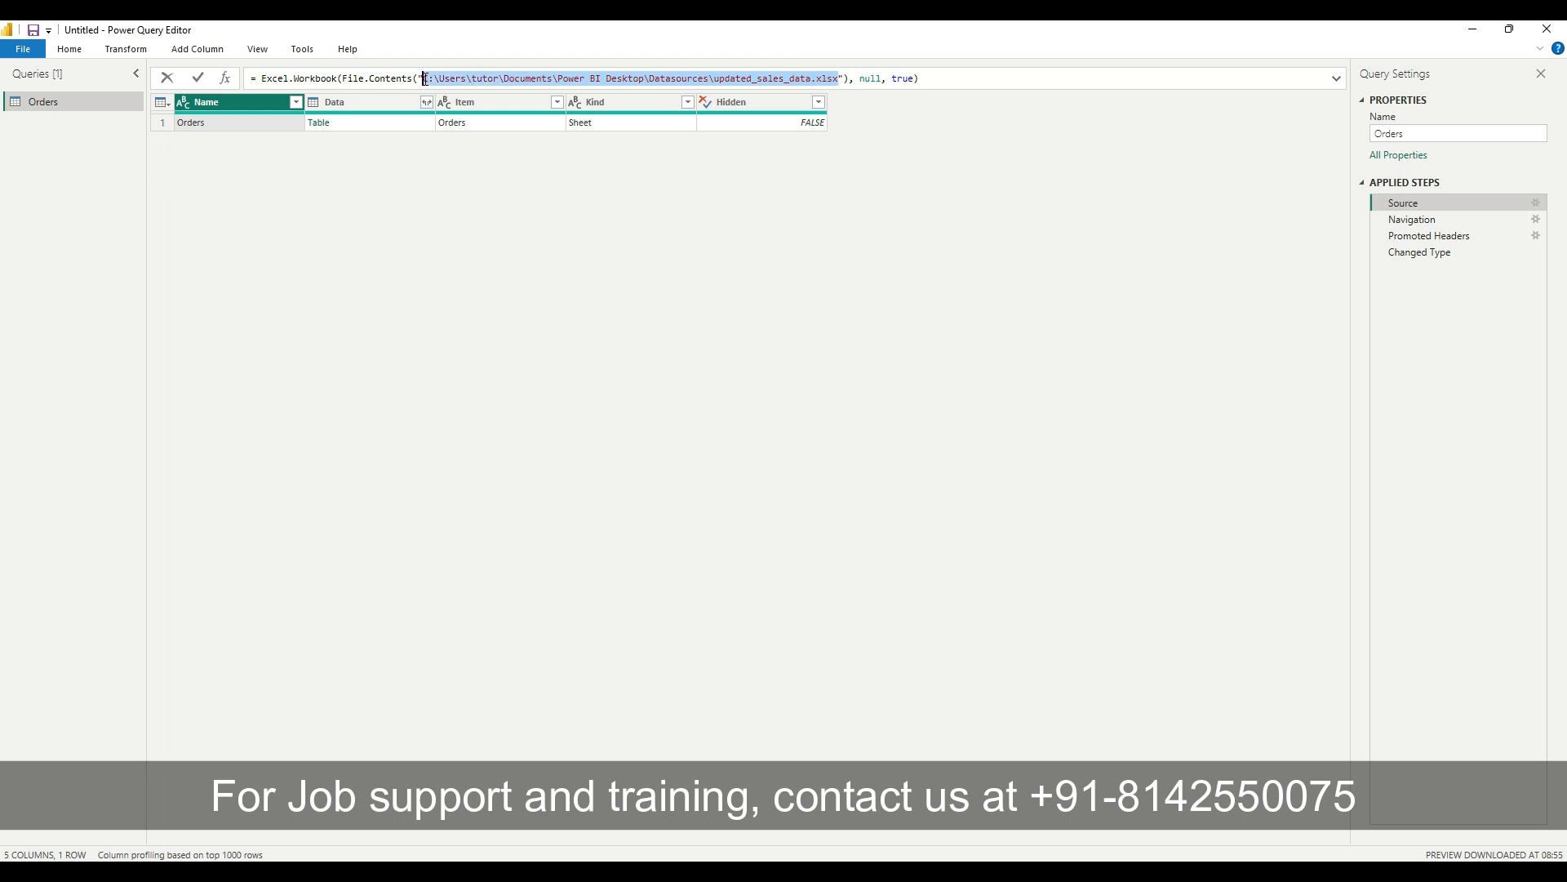
click(1433, 226)
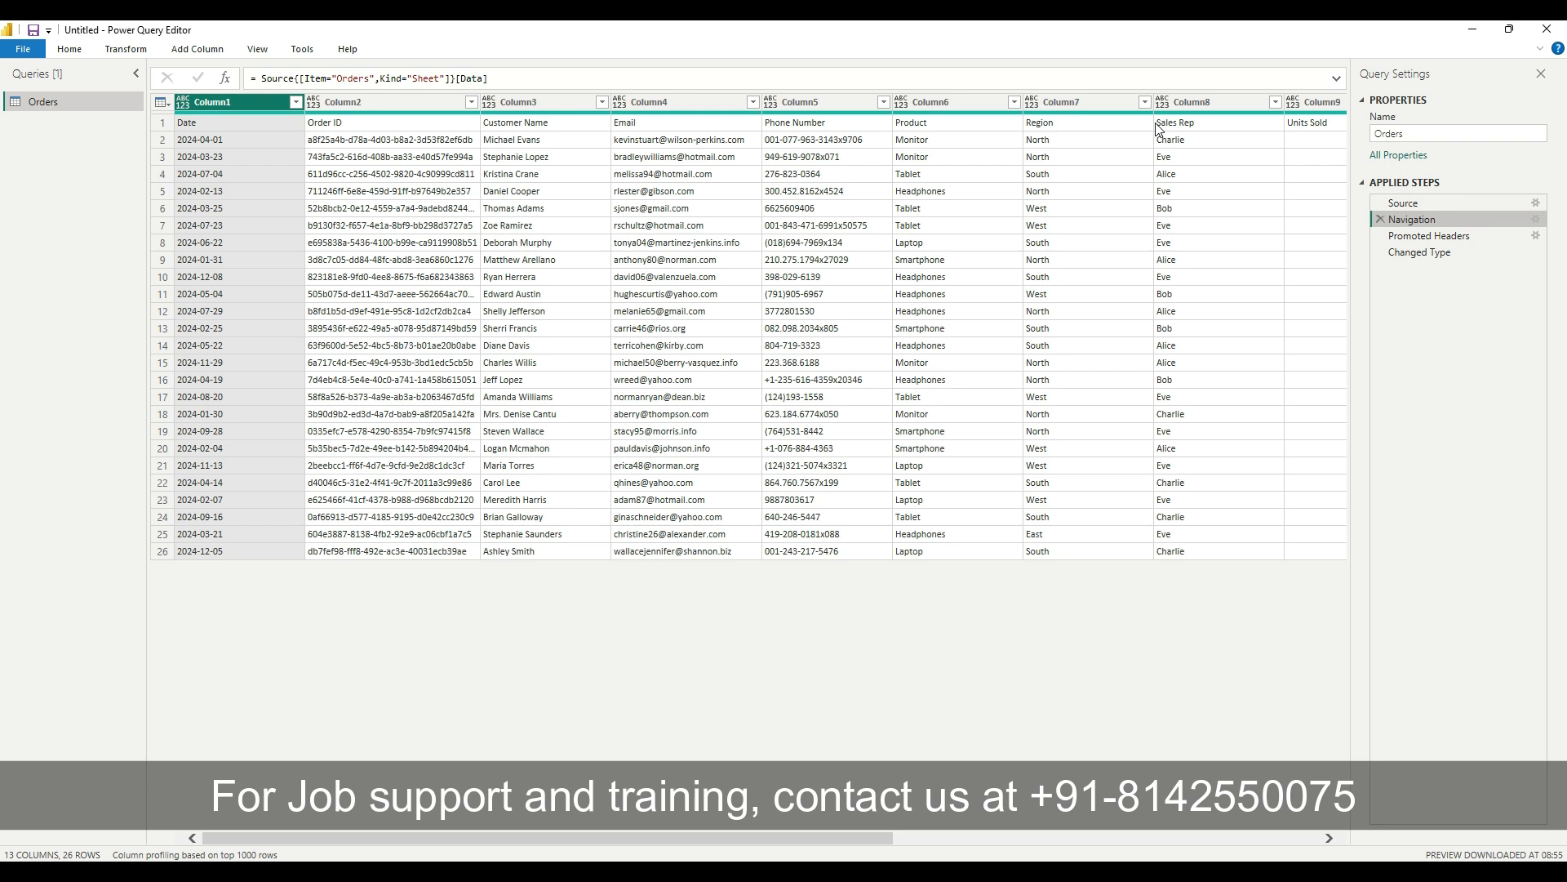
click(1445, 237)
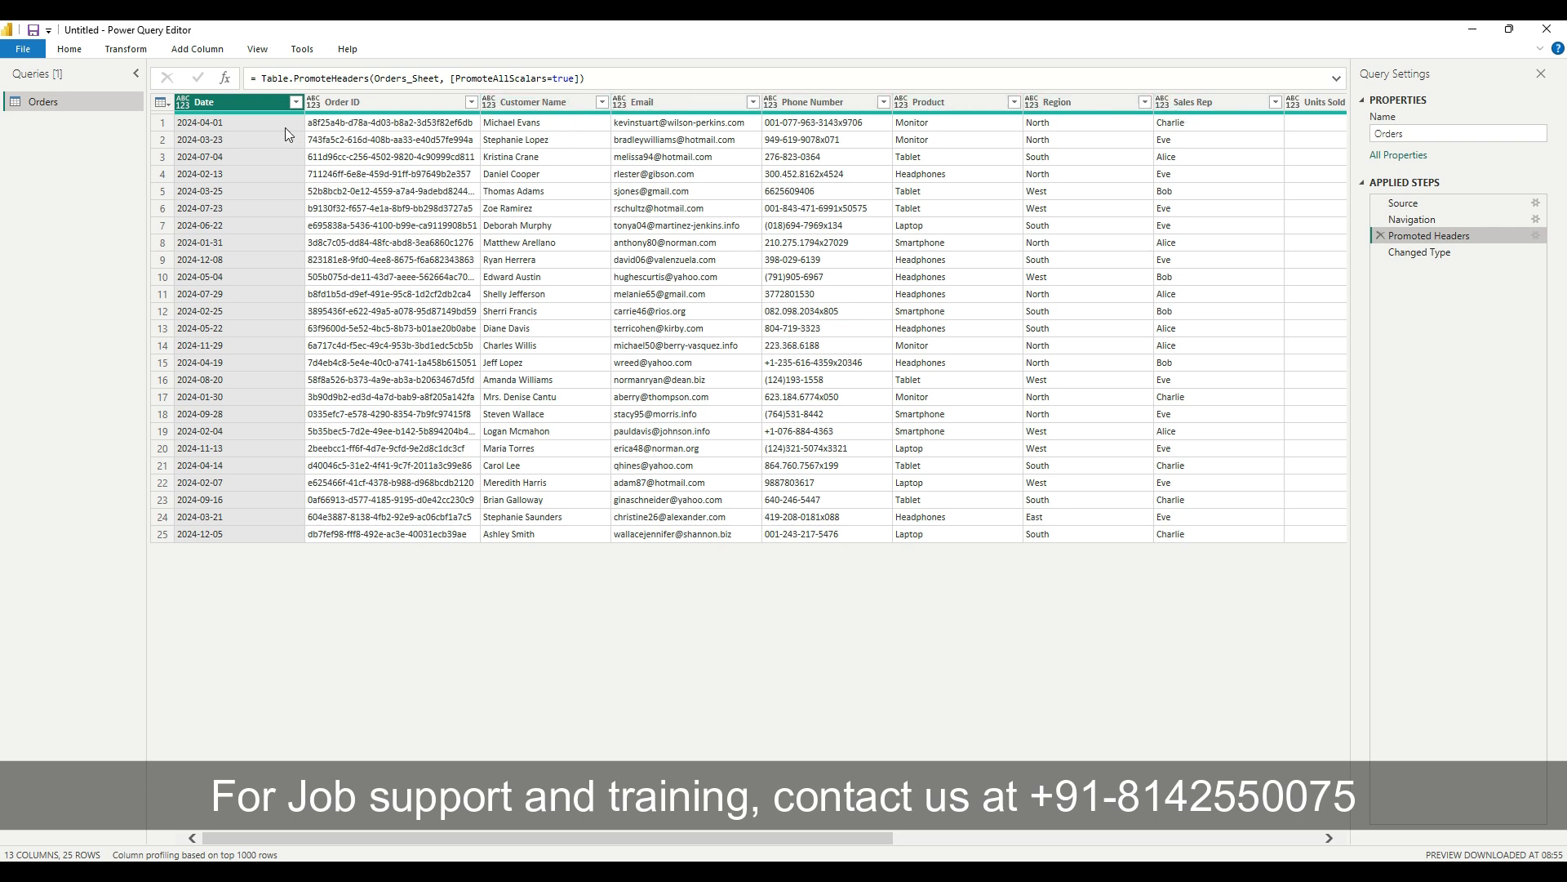
click(166, 106)
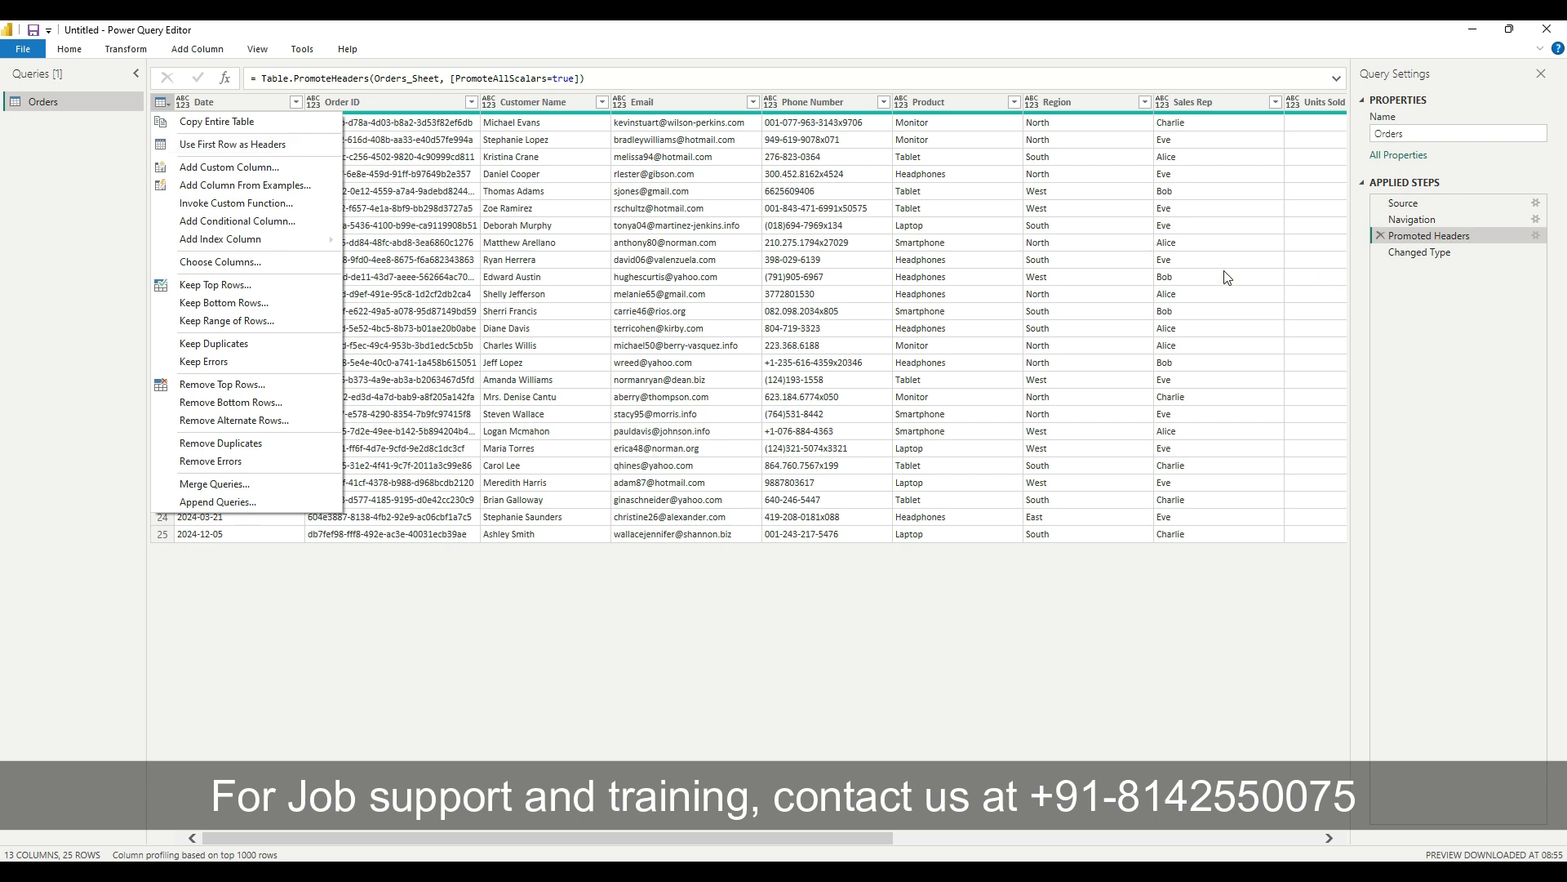
drag(796, 841, 1203, 843)
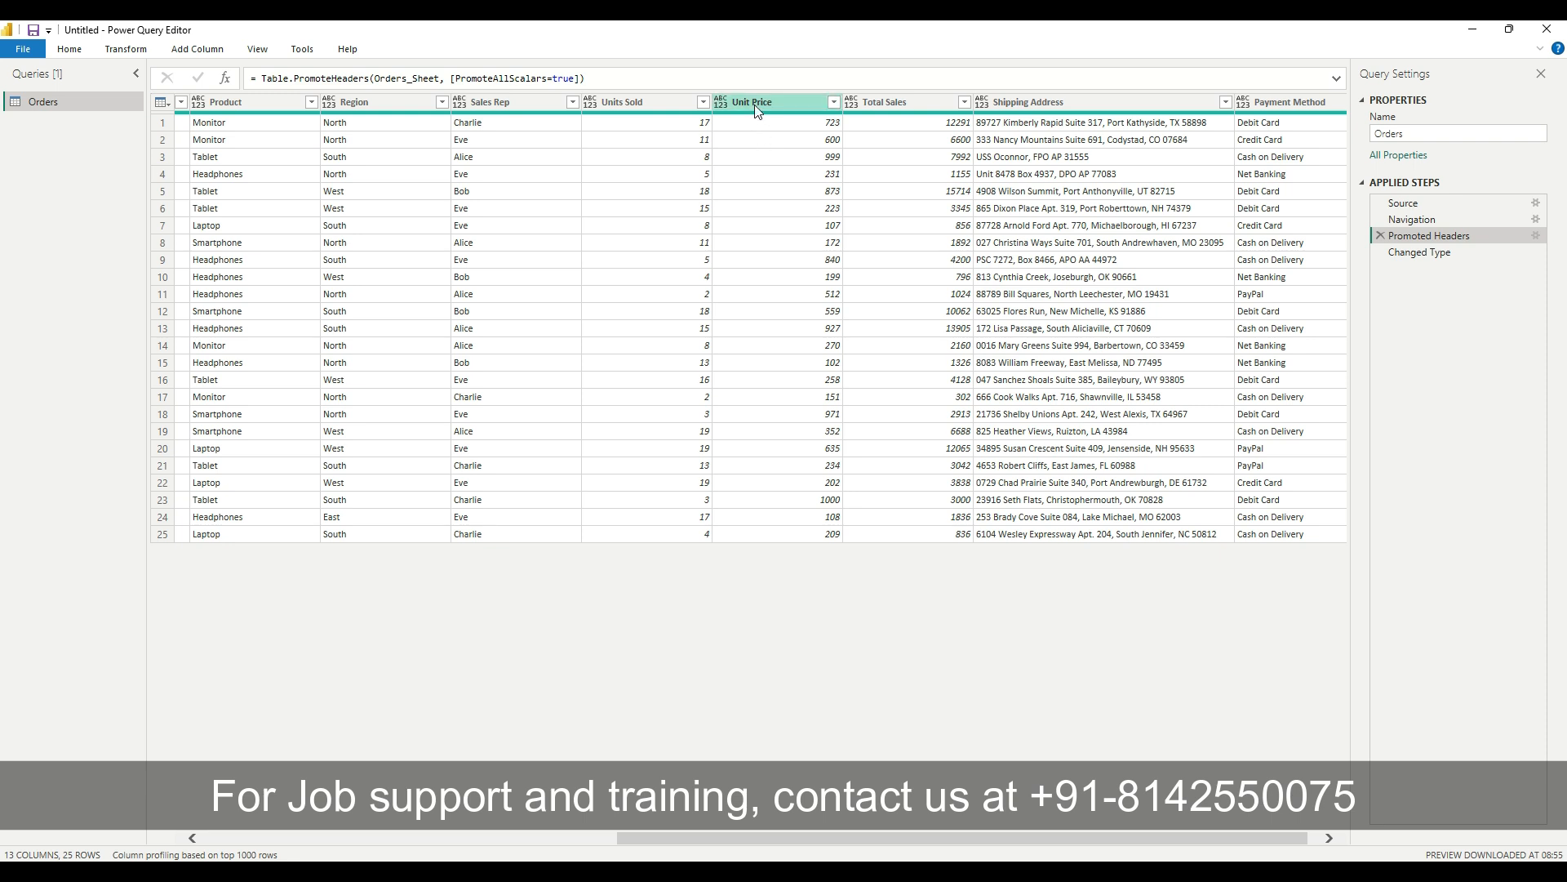
click(1440, 254)
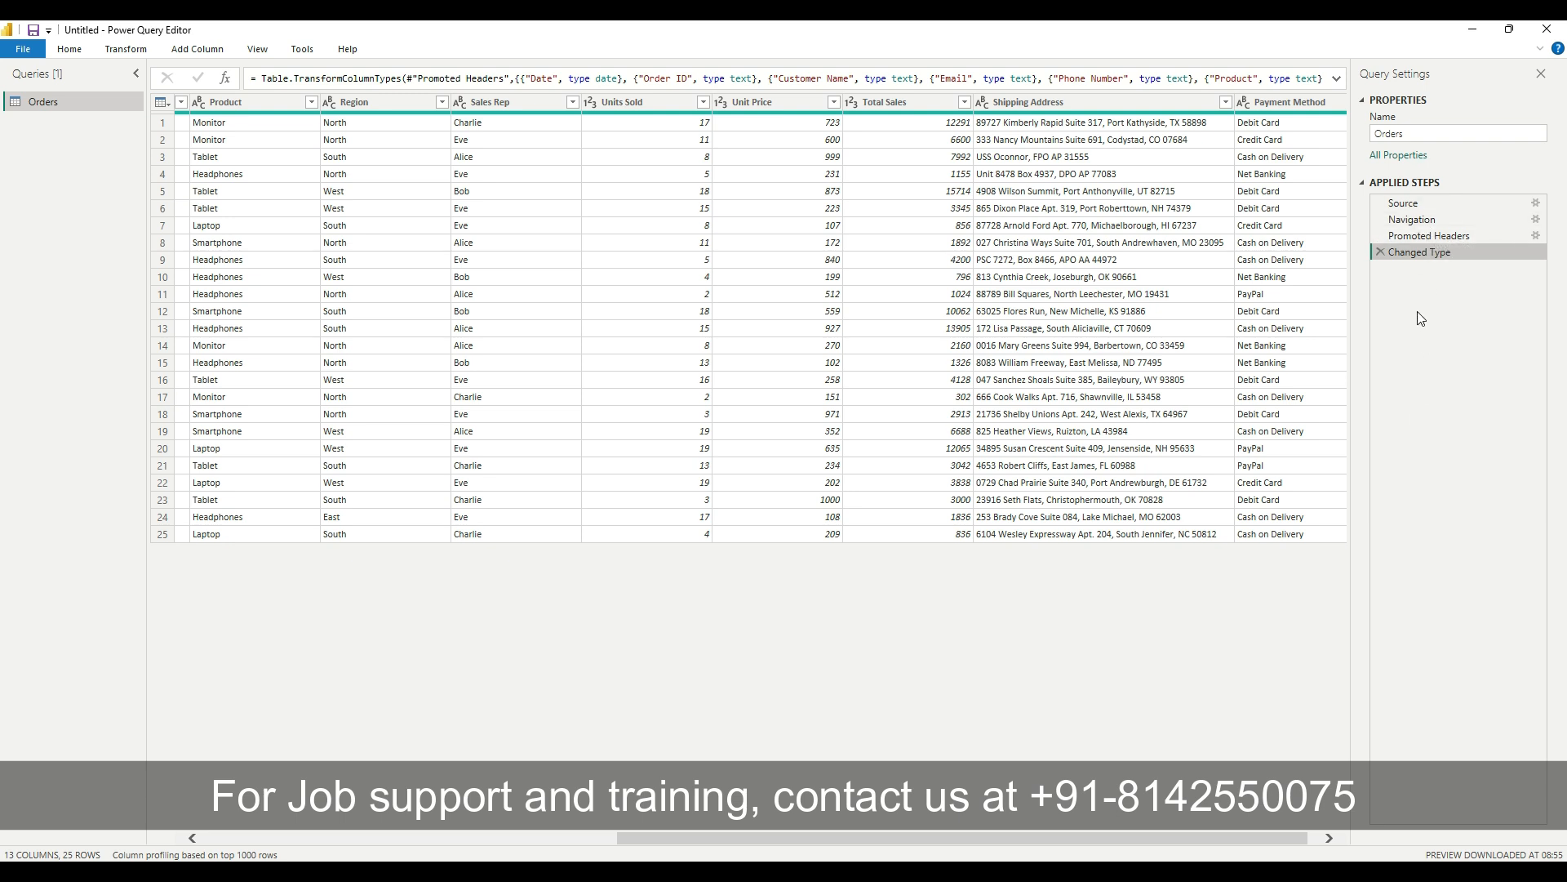
drag(1244, 840, 1331, 841)
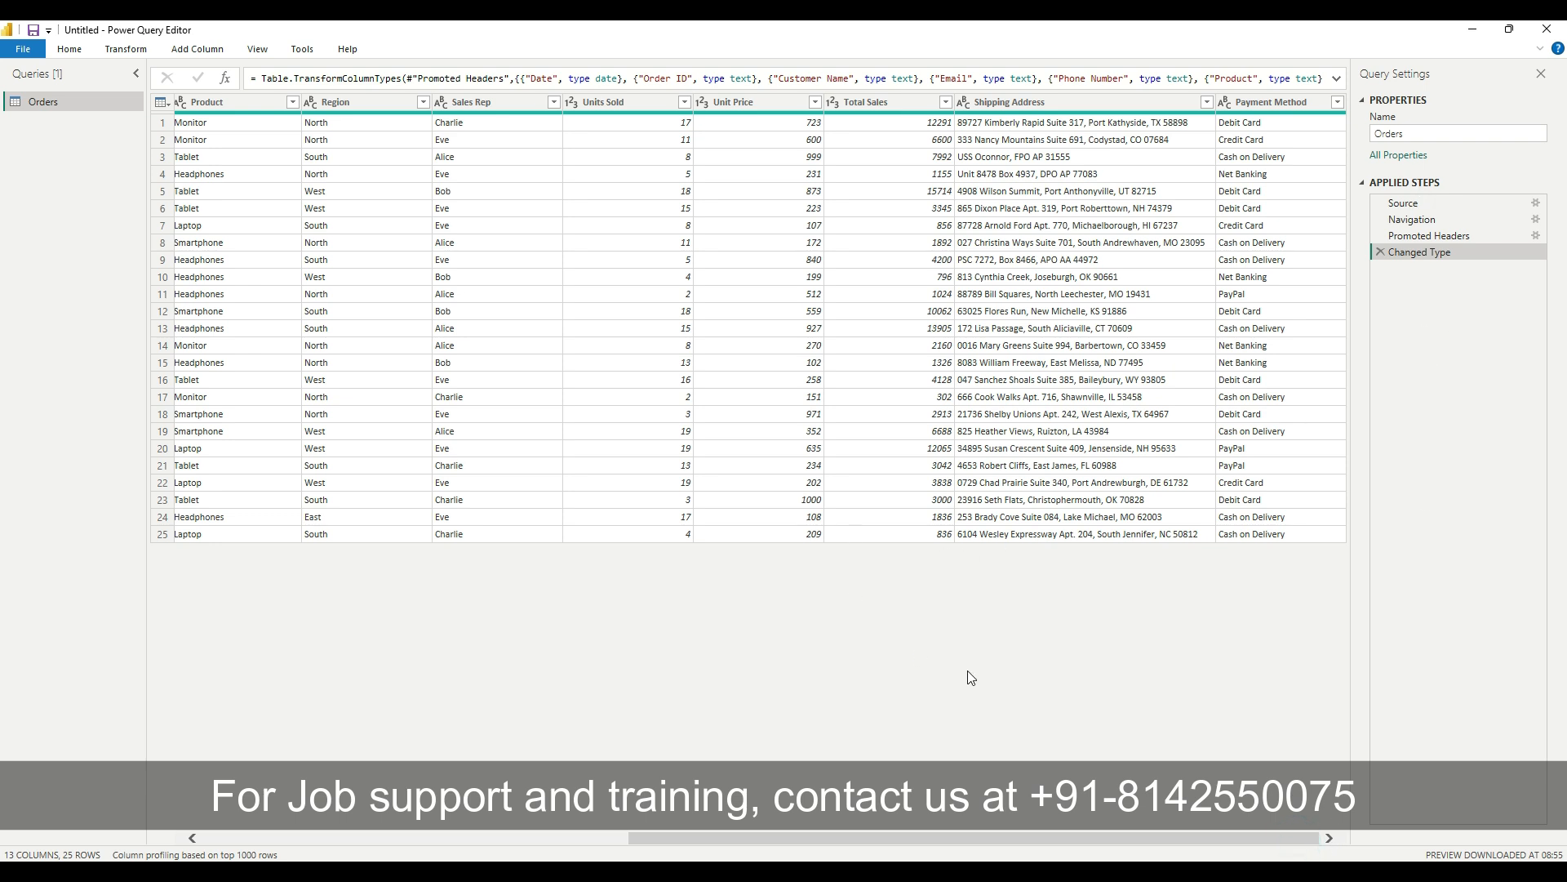
Duplicate the Total Sales column, rename the copy to Tax, and compare the query before and after the rename
click(878, 105)
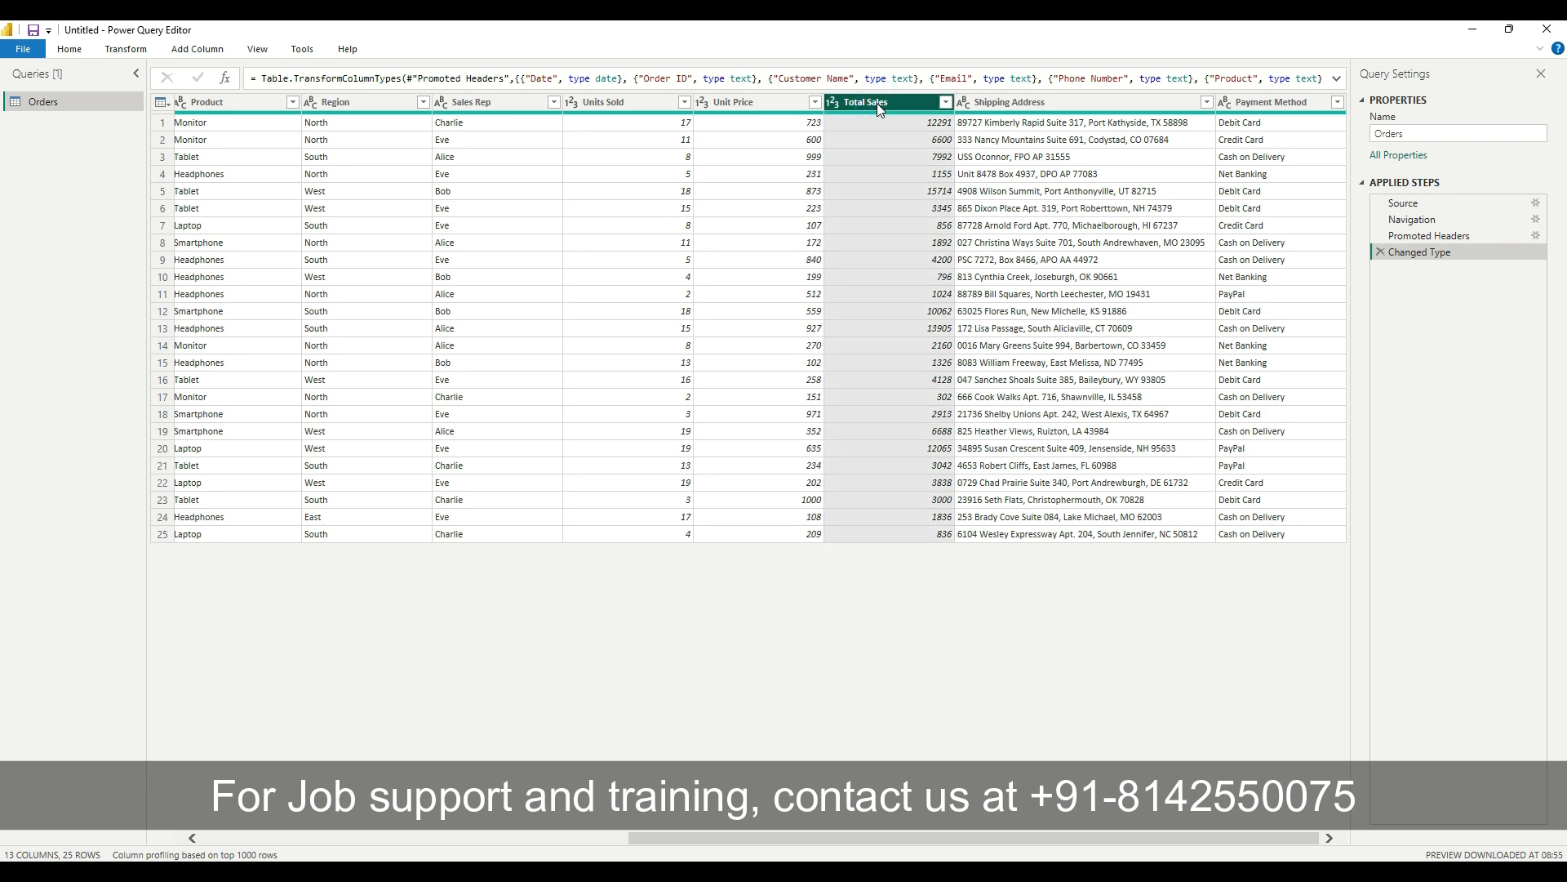
right_click(923, 104)
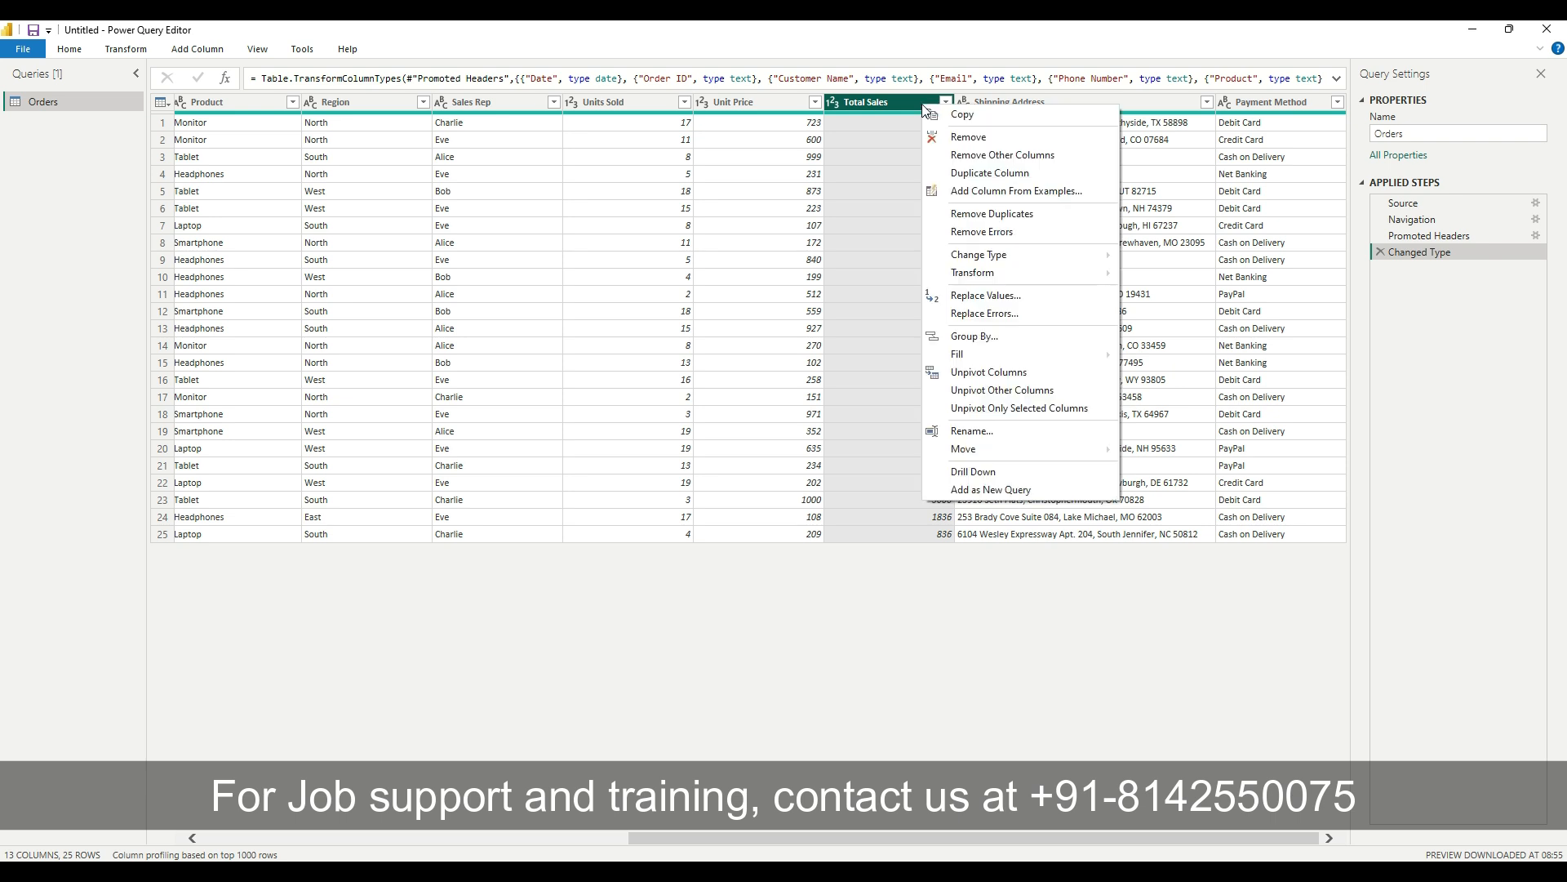
click(973, 174)
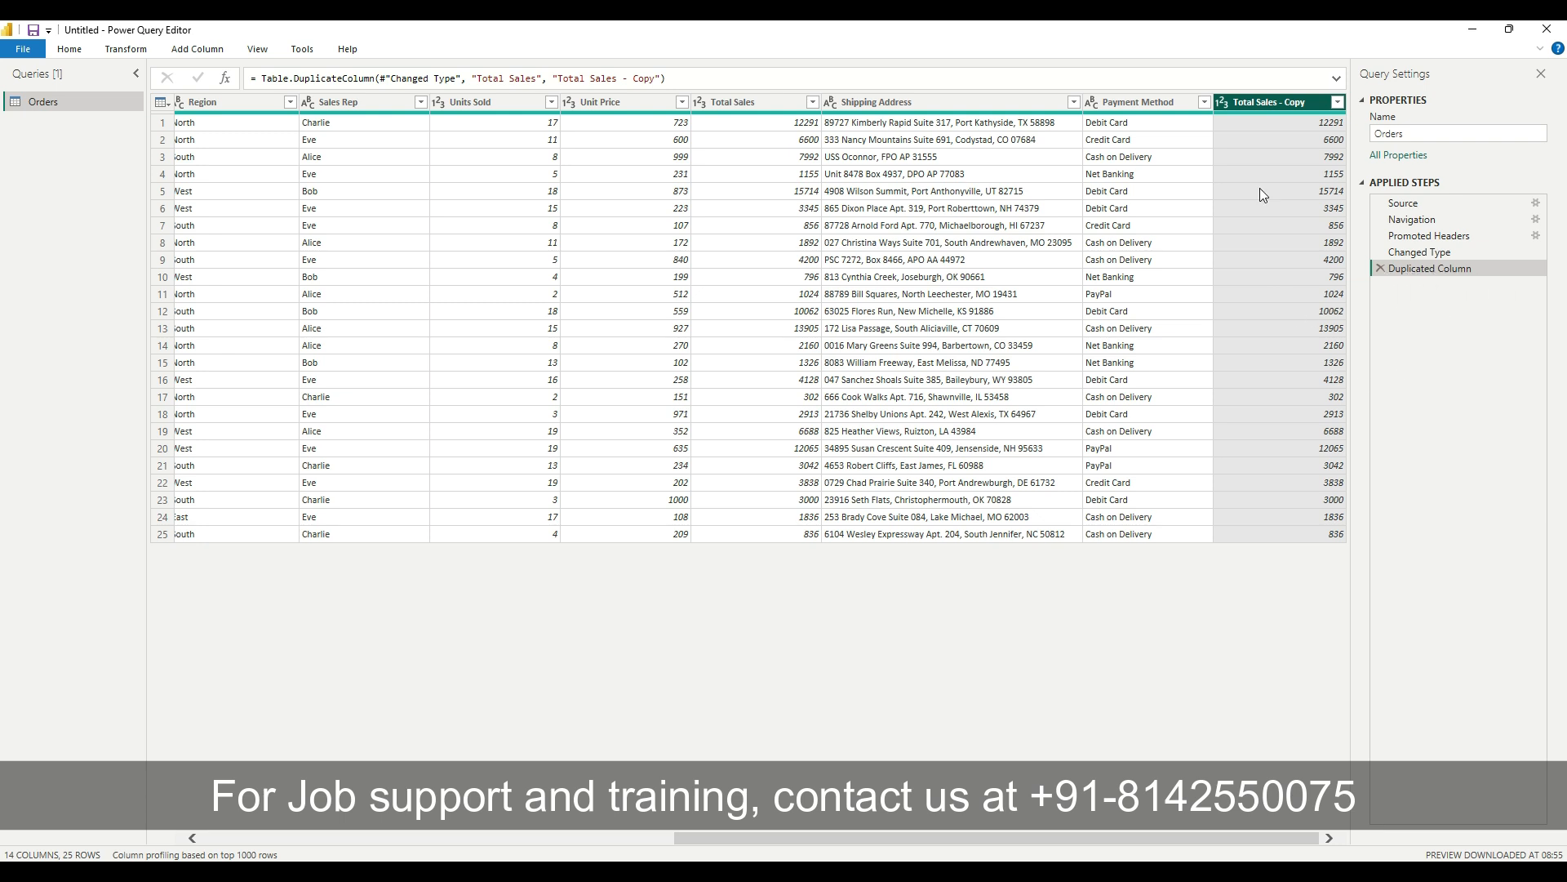
double_click(1270, 103)
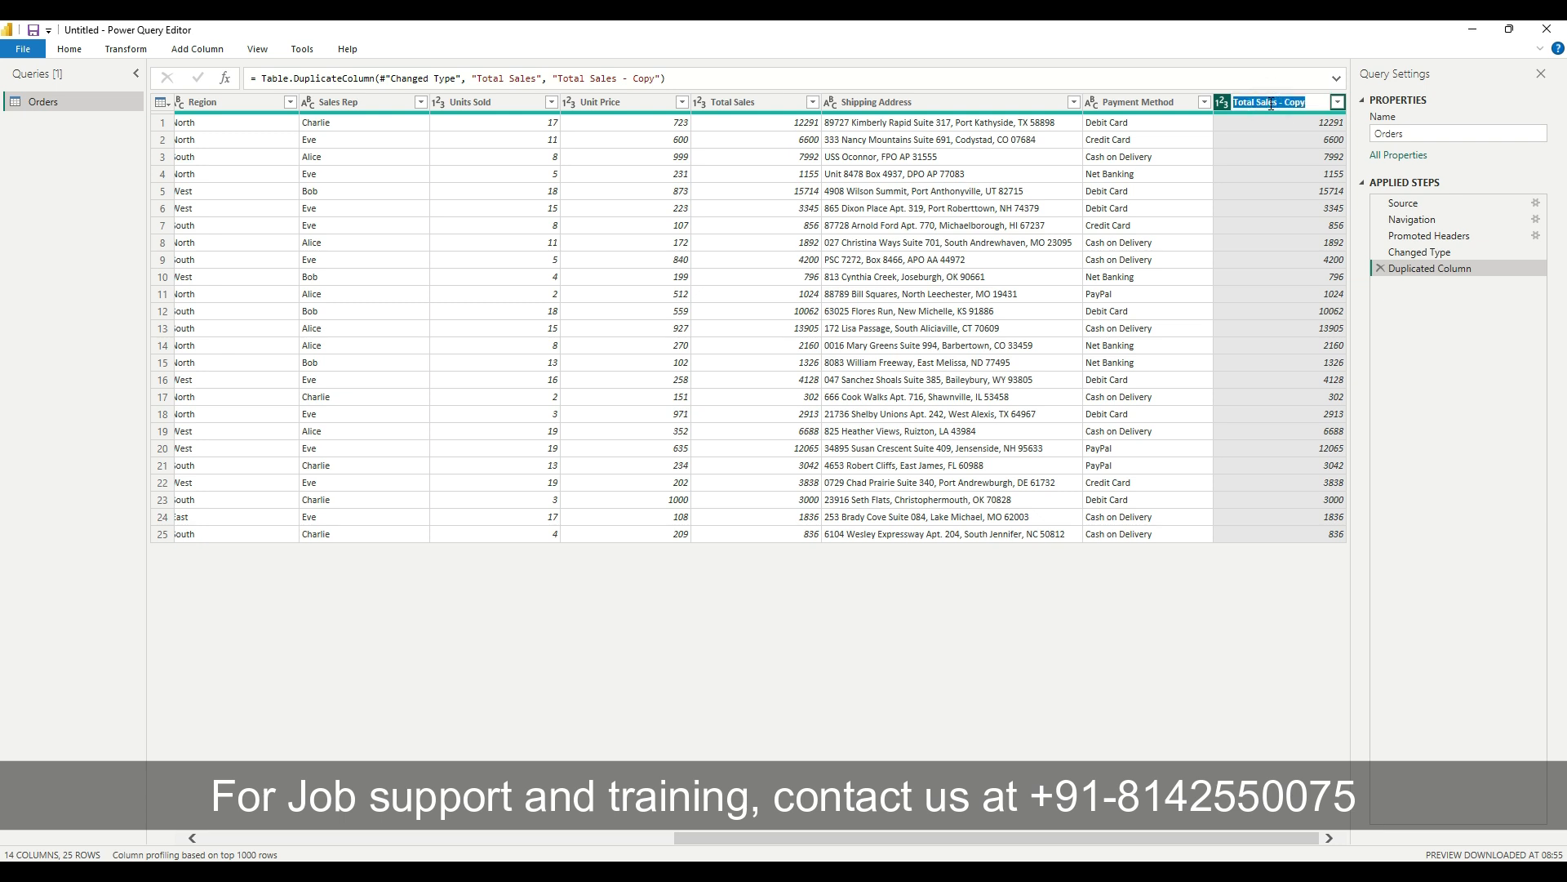
text(Ta)
key(Return)
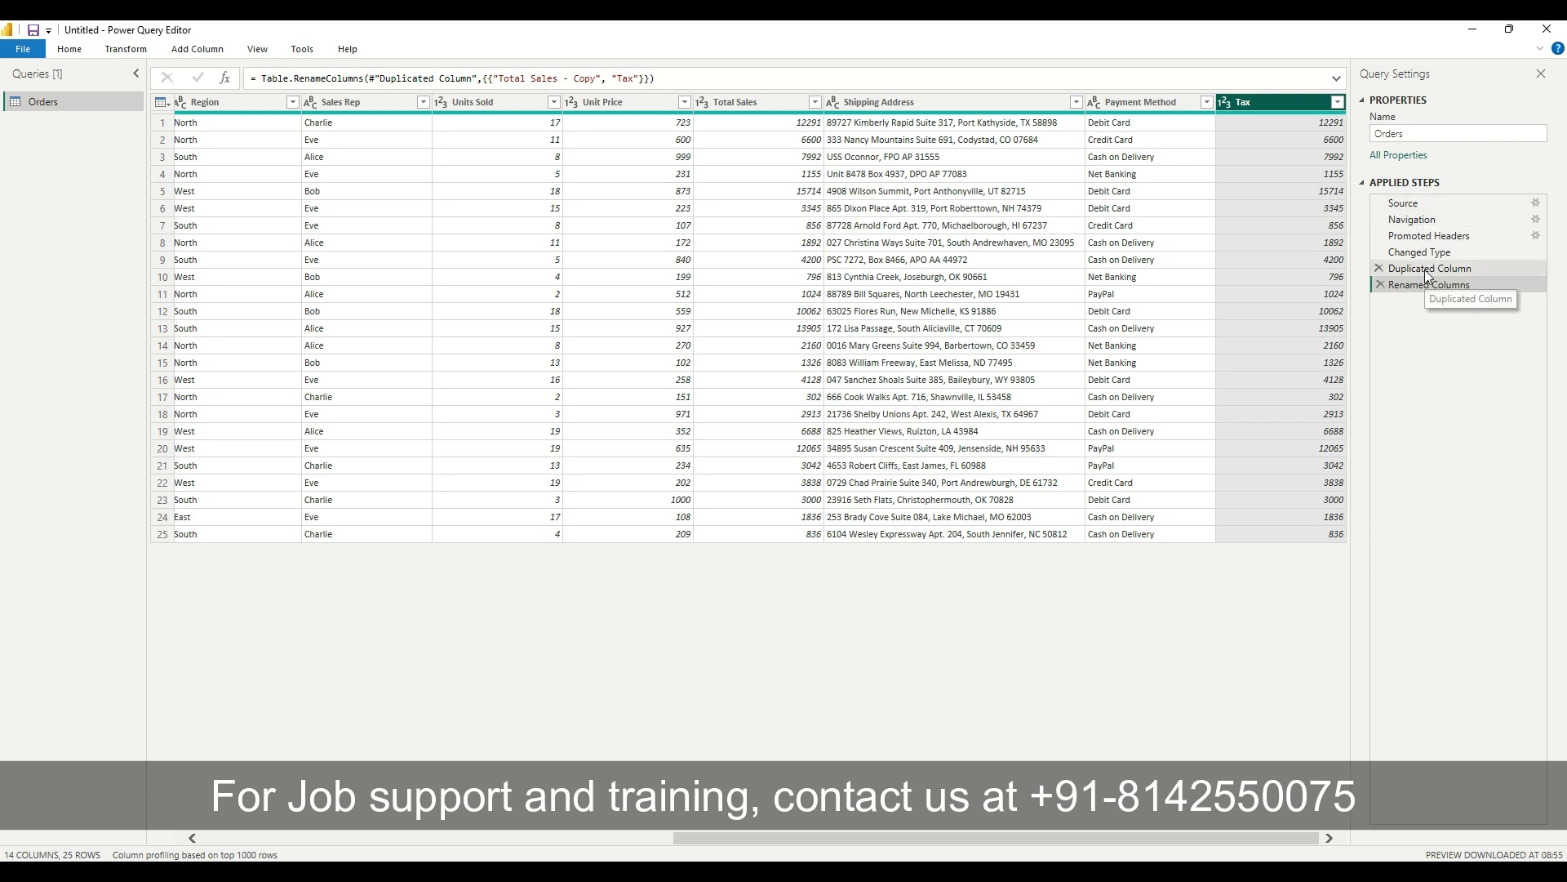
click(1428, 271)
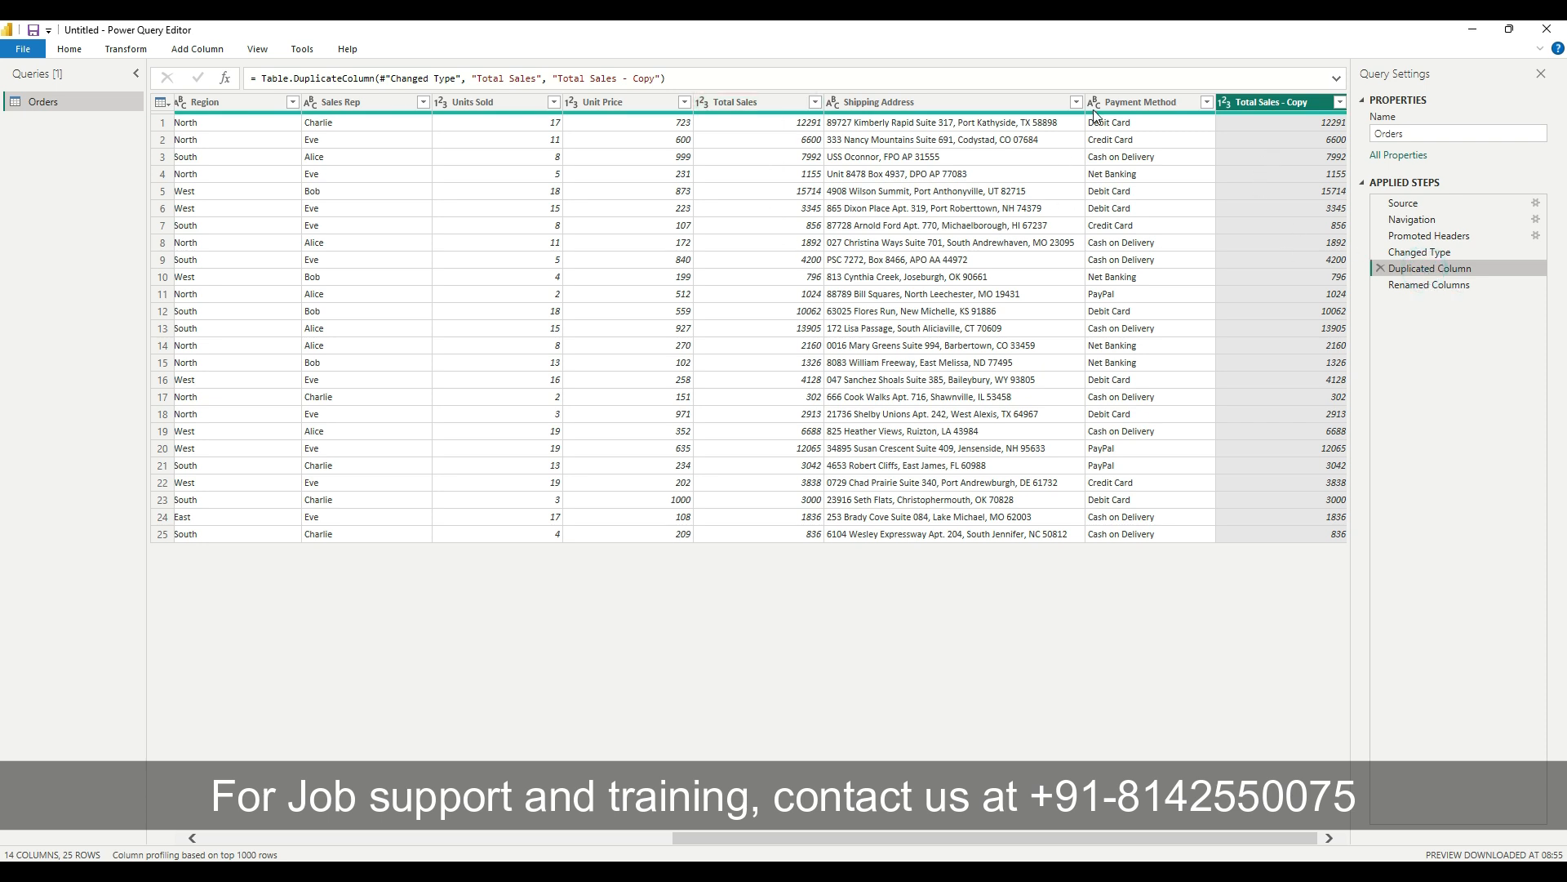
click(1416, 285)
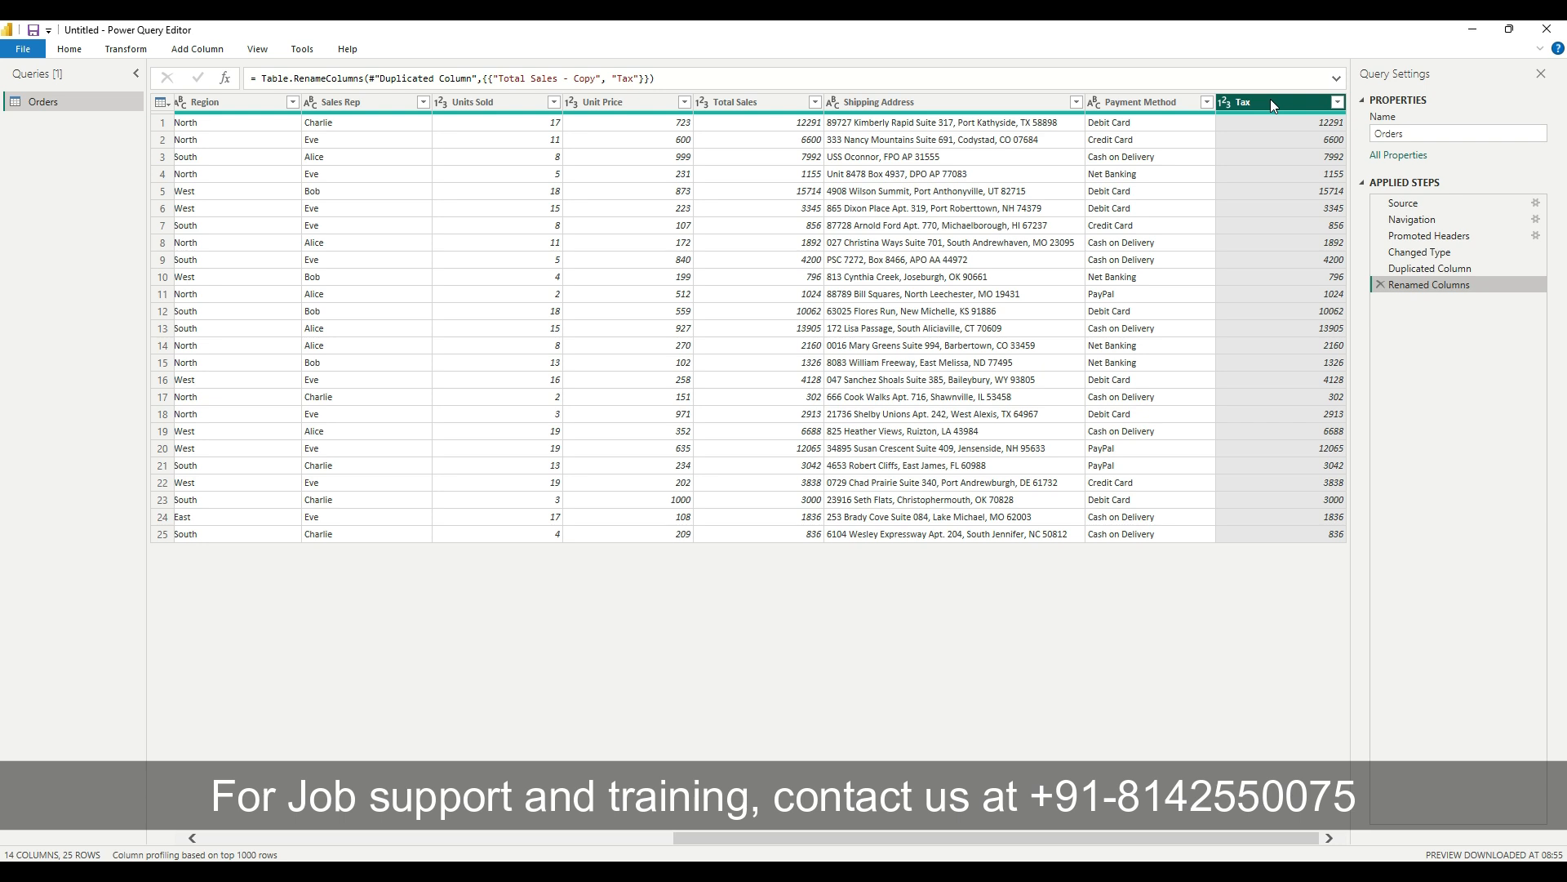
Multiply the values in the Tax column by 0.1 and inspect the first row's result
click(128, 55)
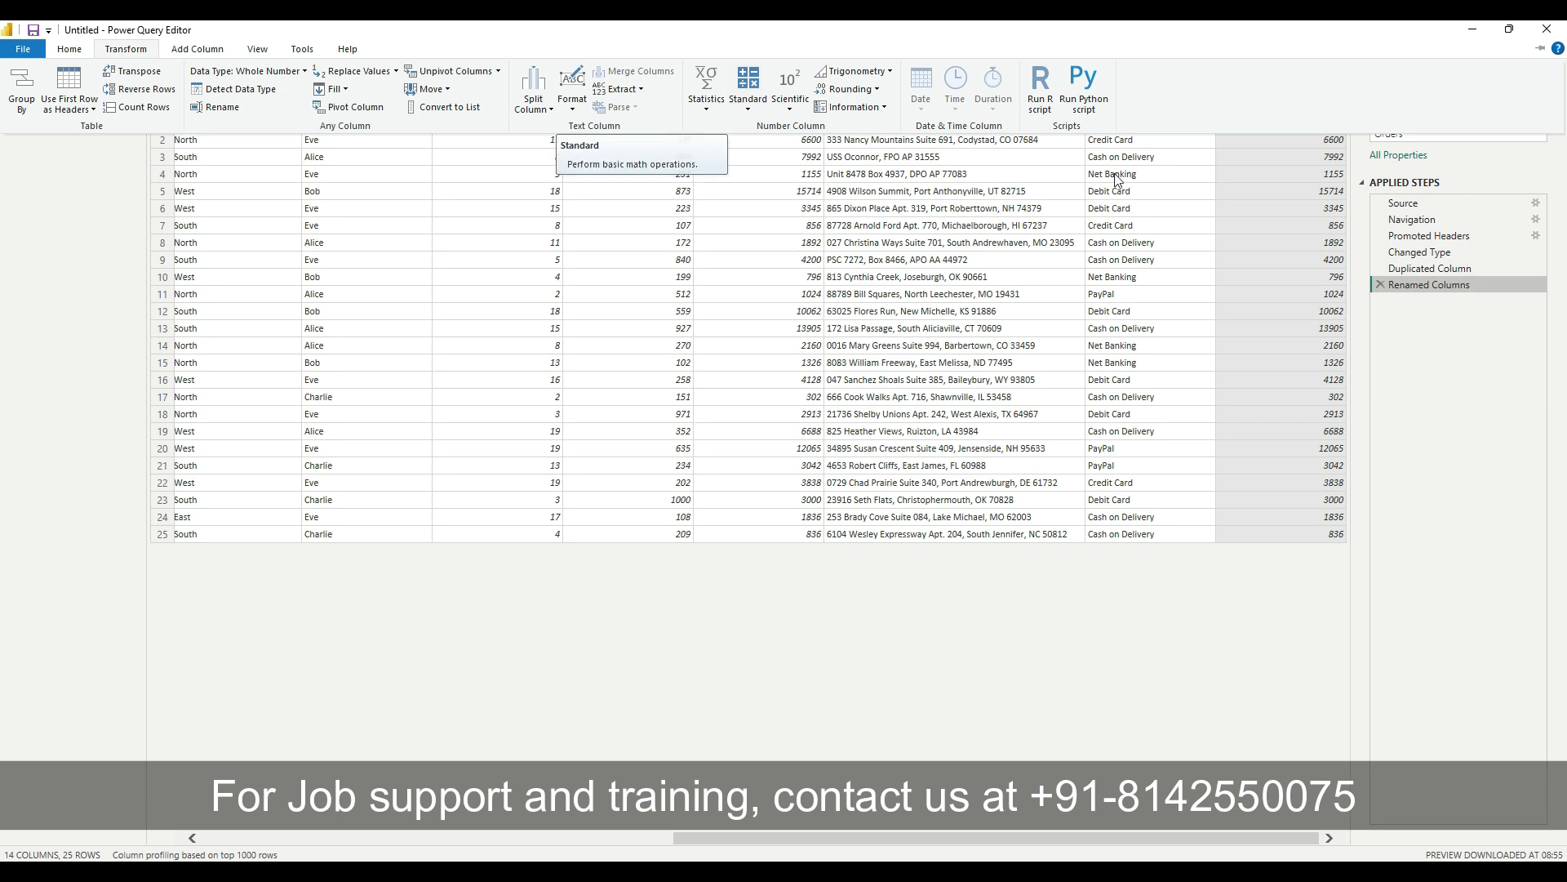
click(1292, 180)
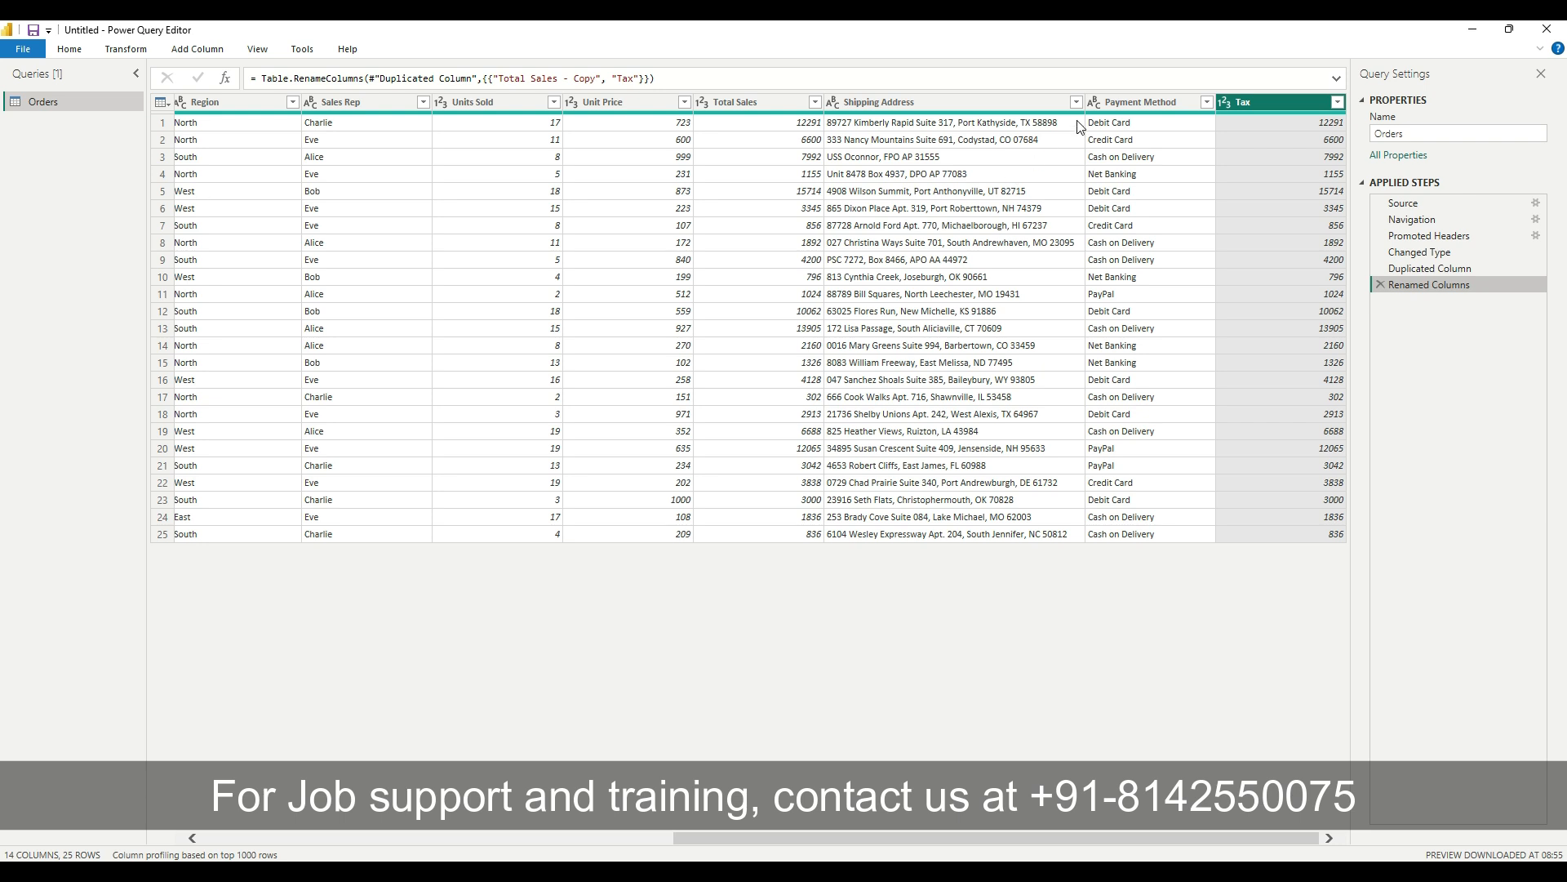
click(1120, 103)
click(1250, 101)
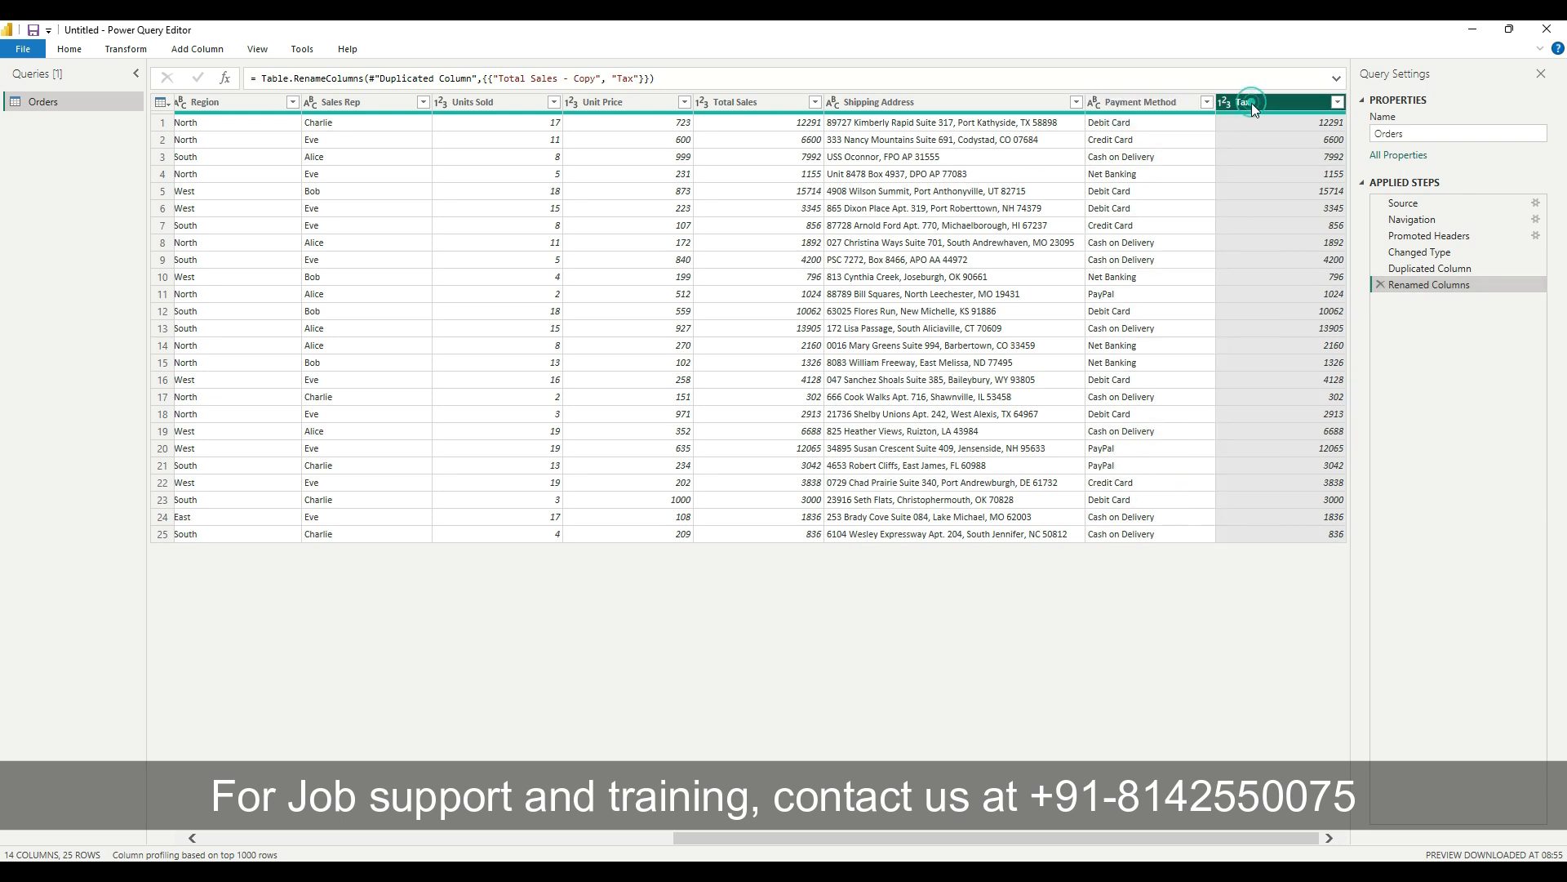
click(126, 49)
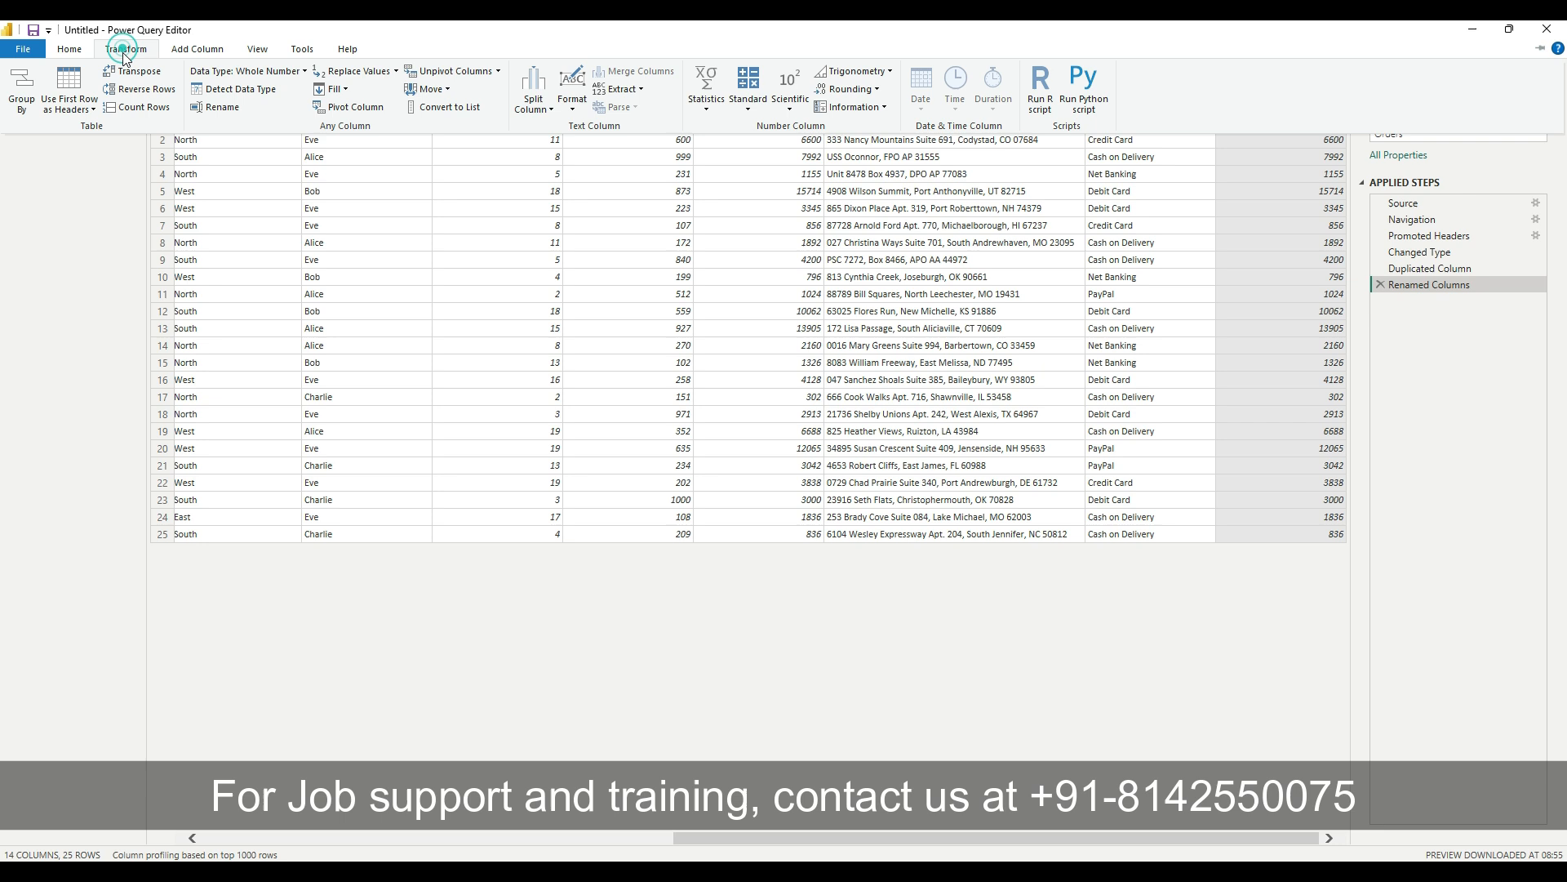
click(750, 115)
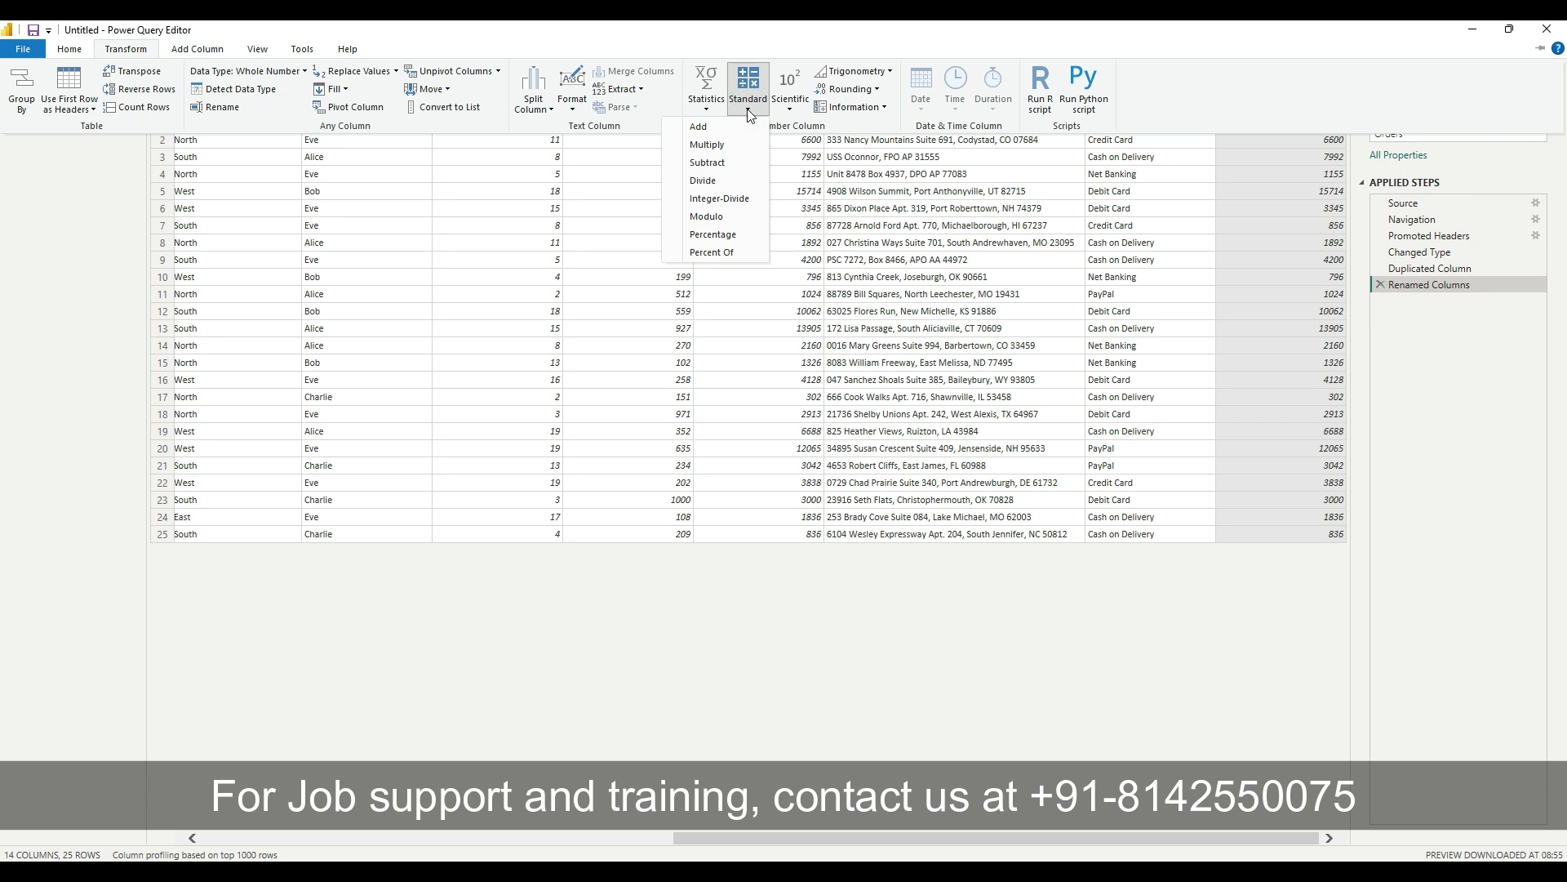
click(718, 145)
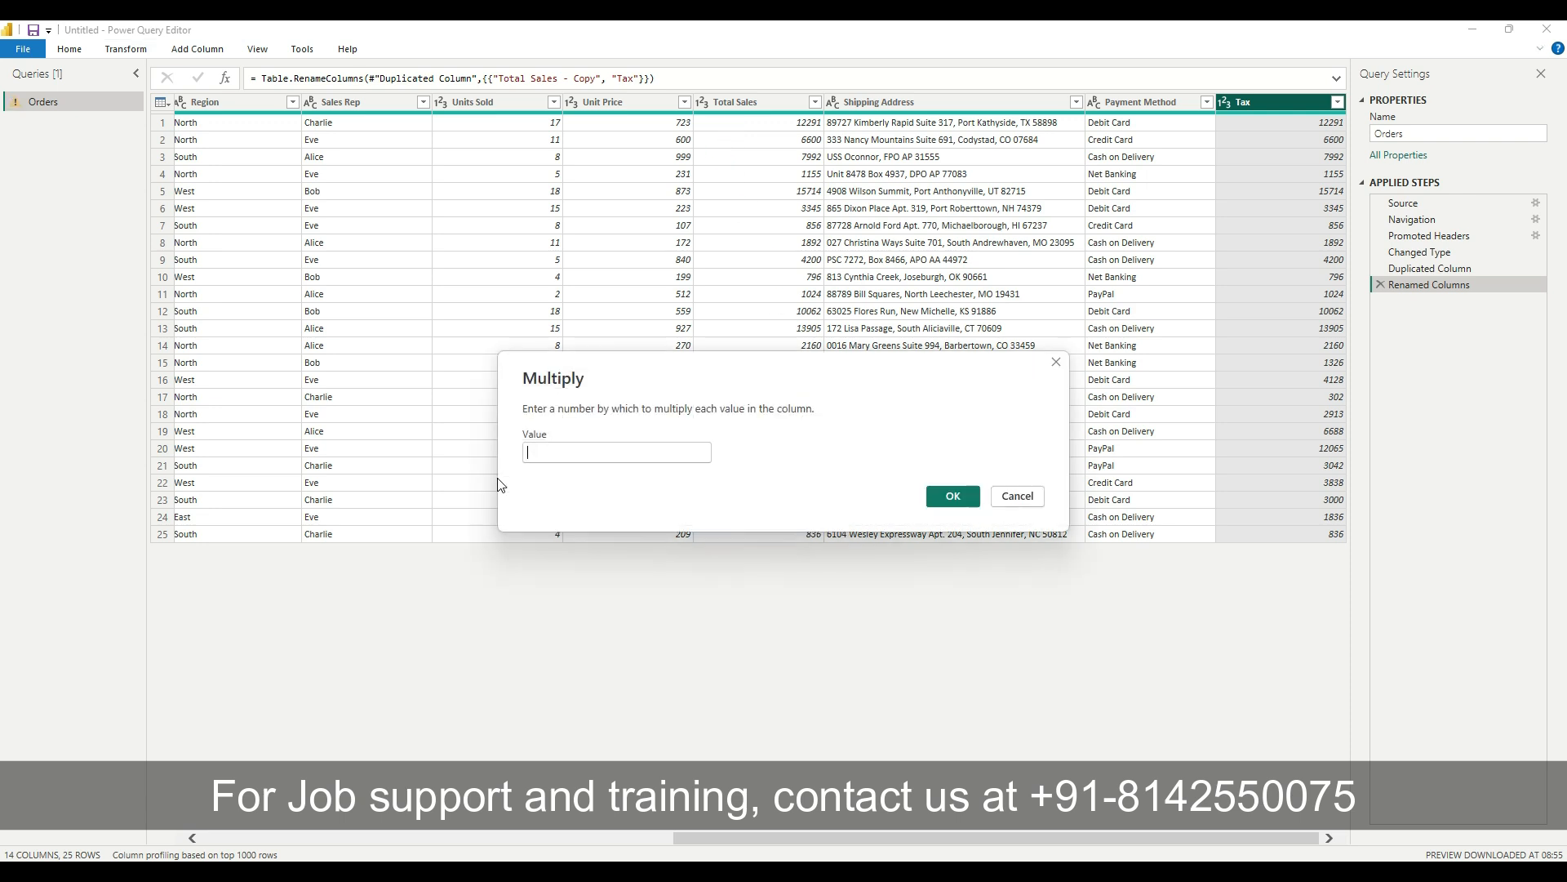
click(562, 452)
text(0.1)
click(948, 495)
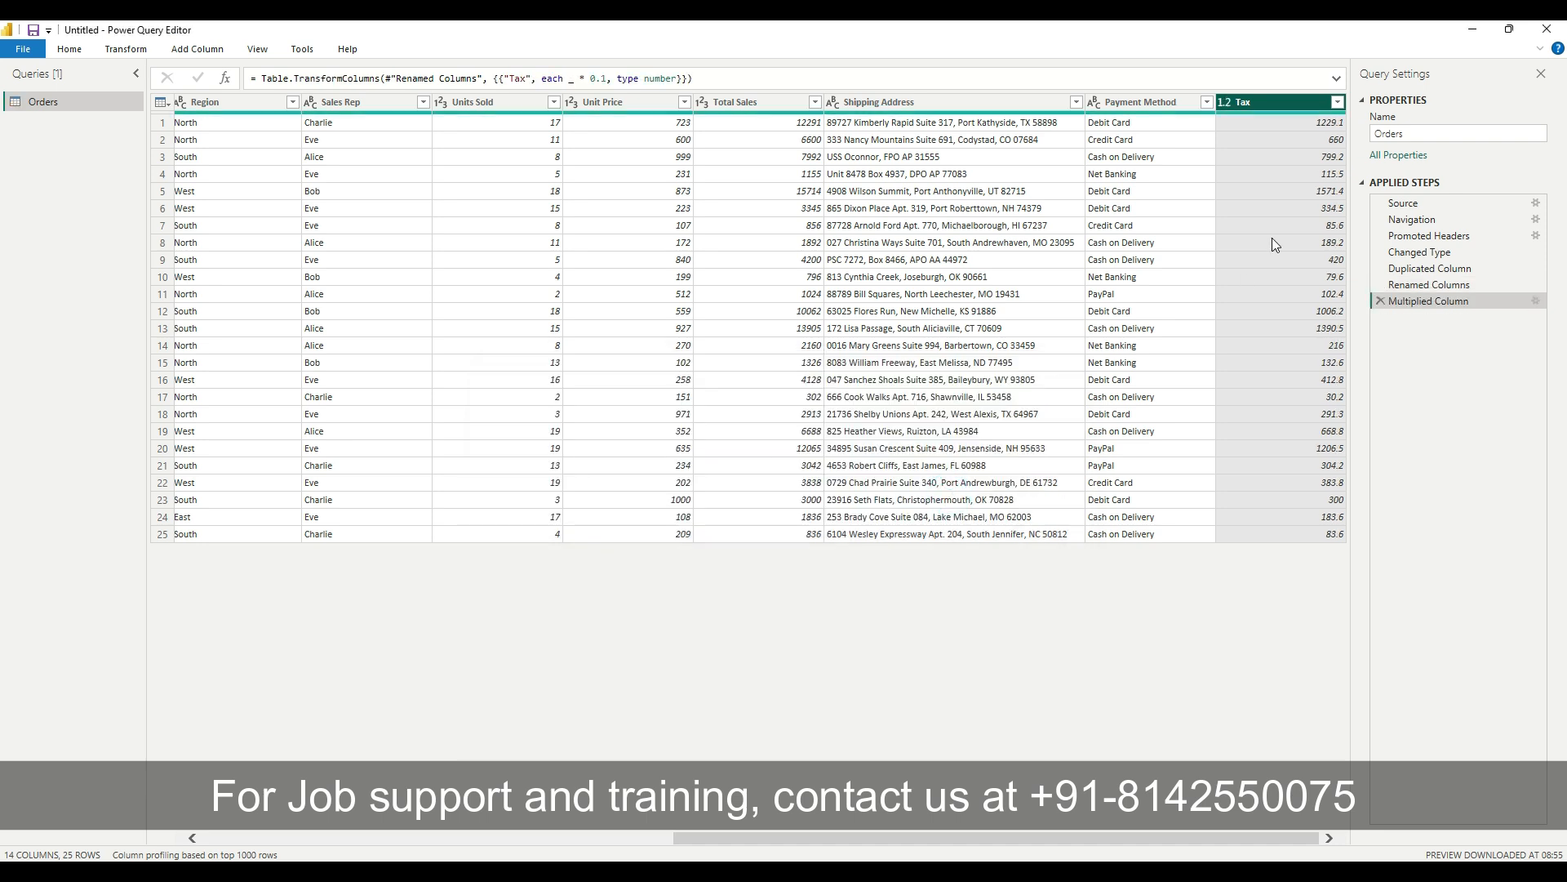
click(1315, 126)
Split the Customer Name column by space at each occurrence of the delimiter and remove the resulting Customer Name.3 column
drag(1163, 743, 549, 725)
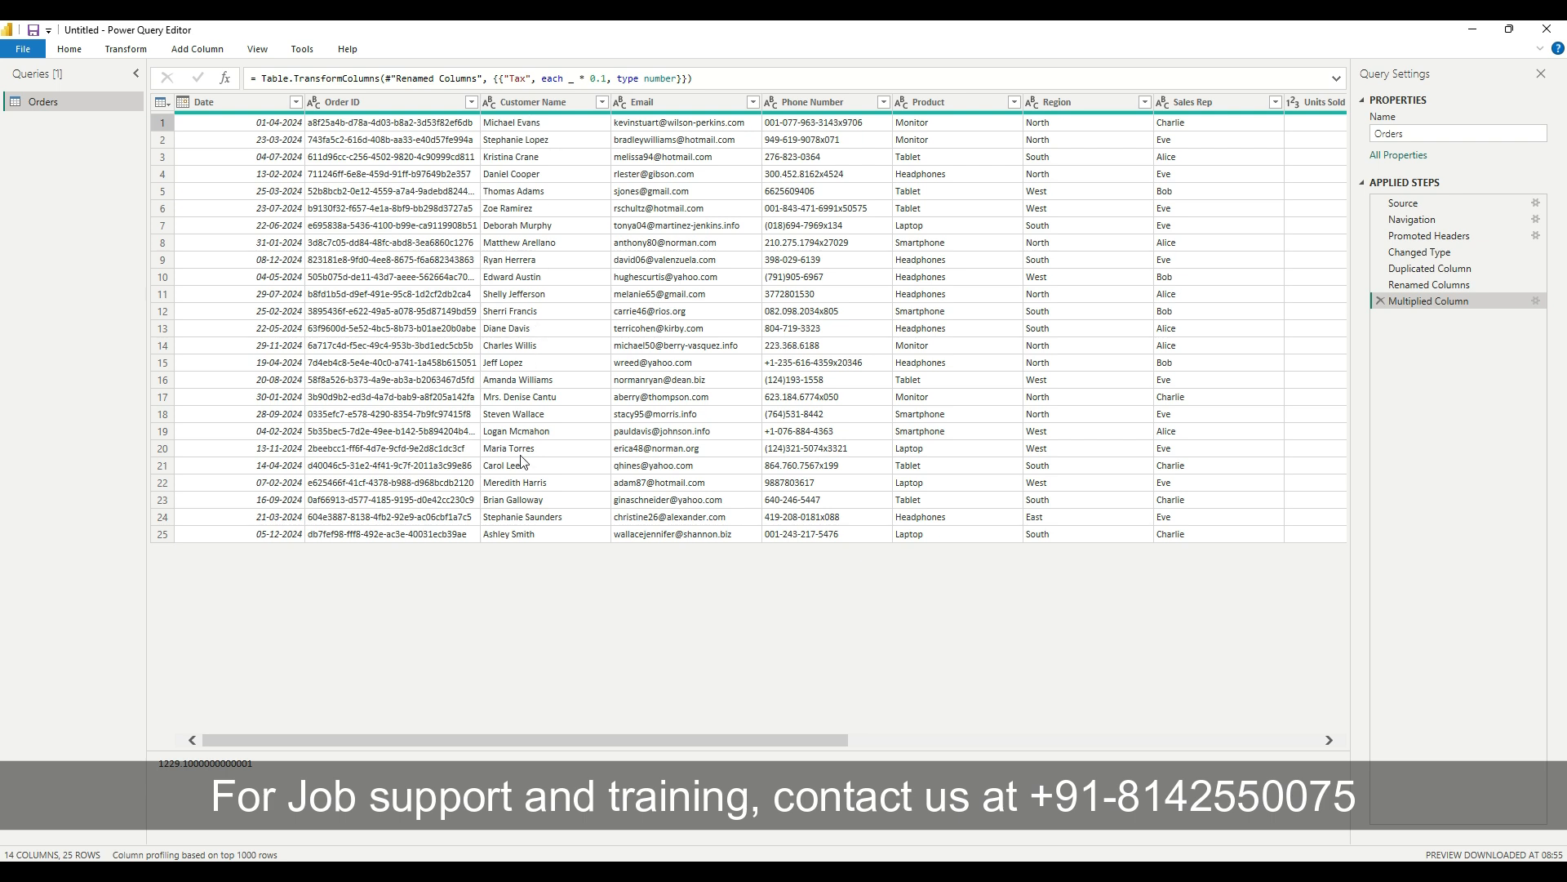
click(536, 104)
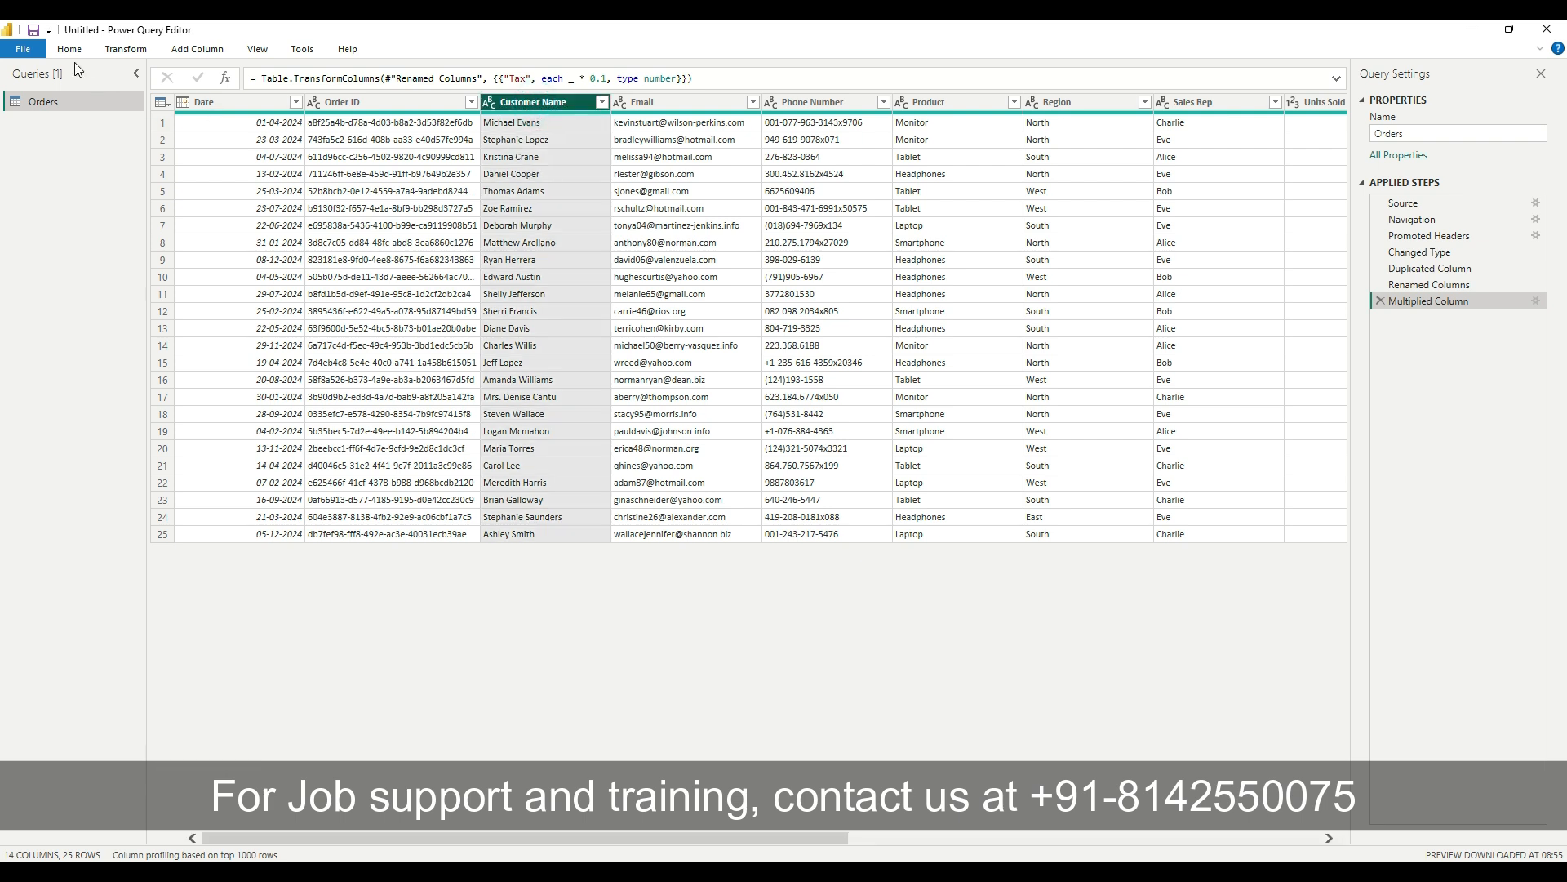
click(121, 51)
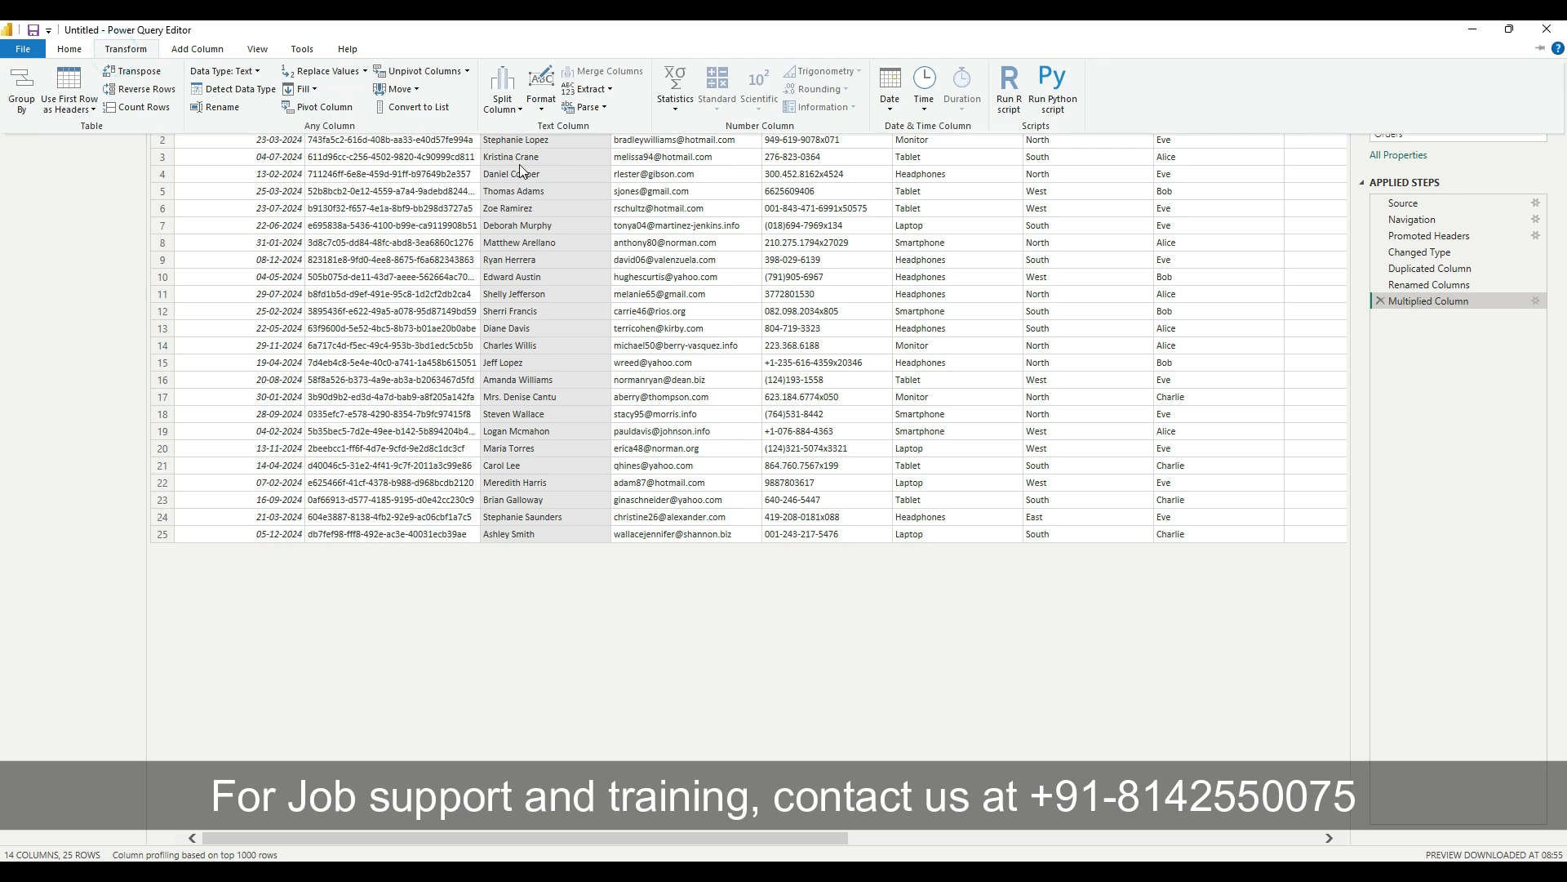
click(520, 111)
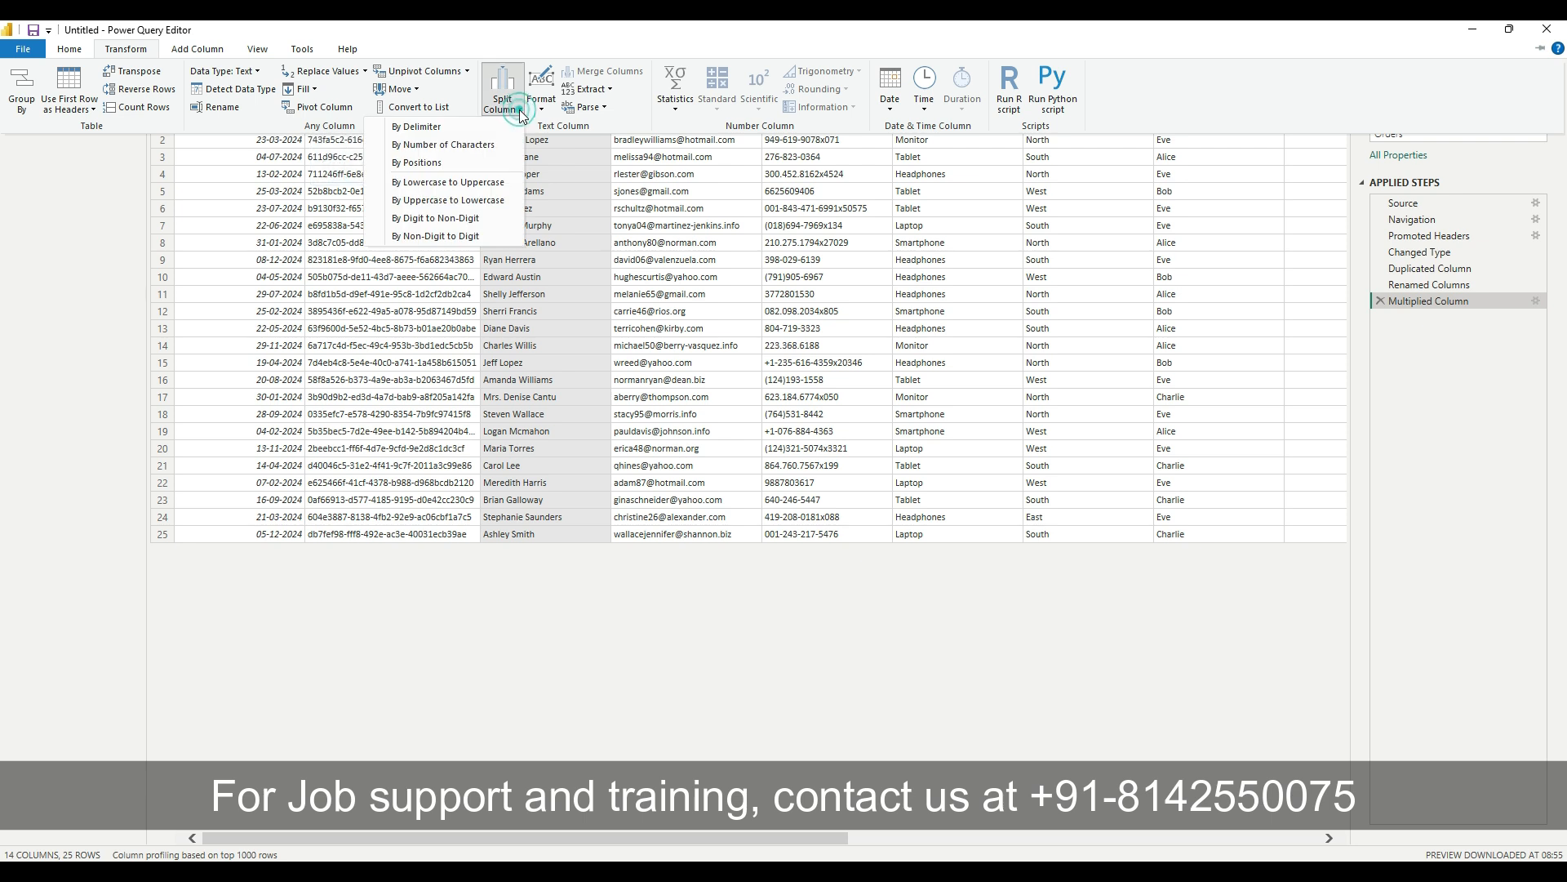
click(426, 128)
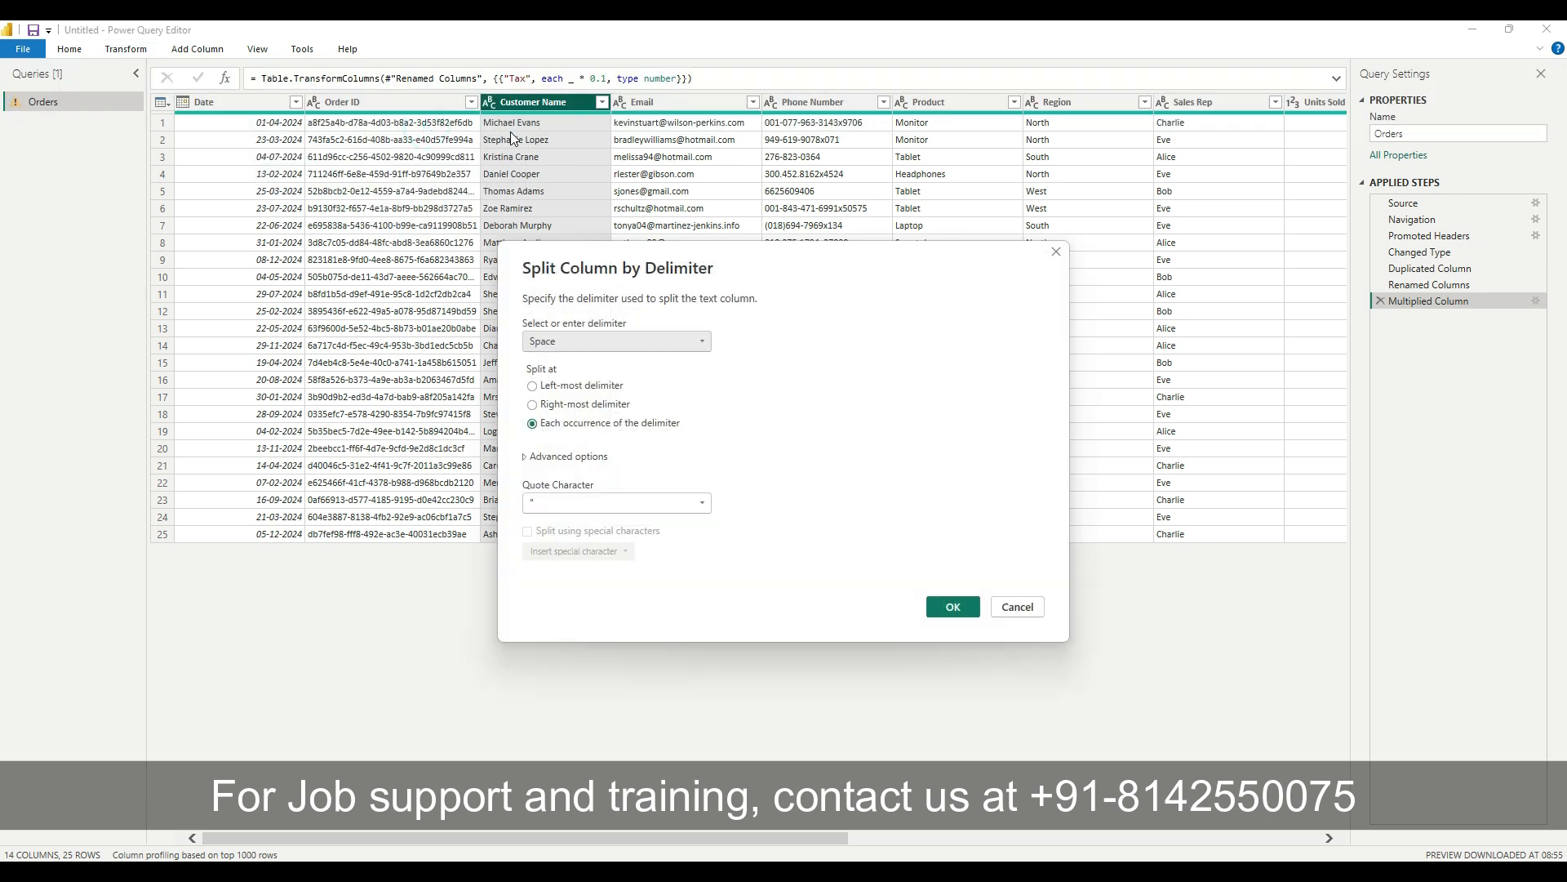
click(547, 347)
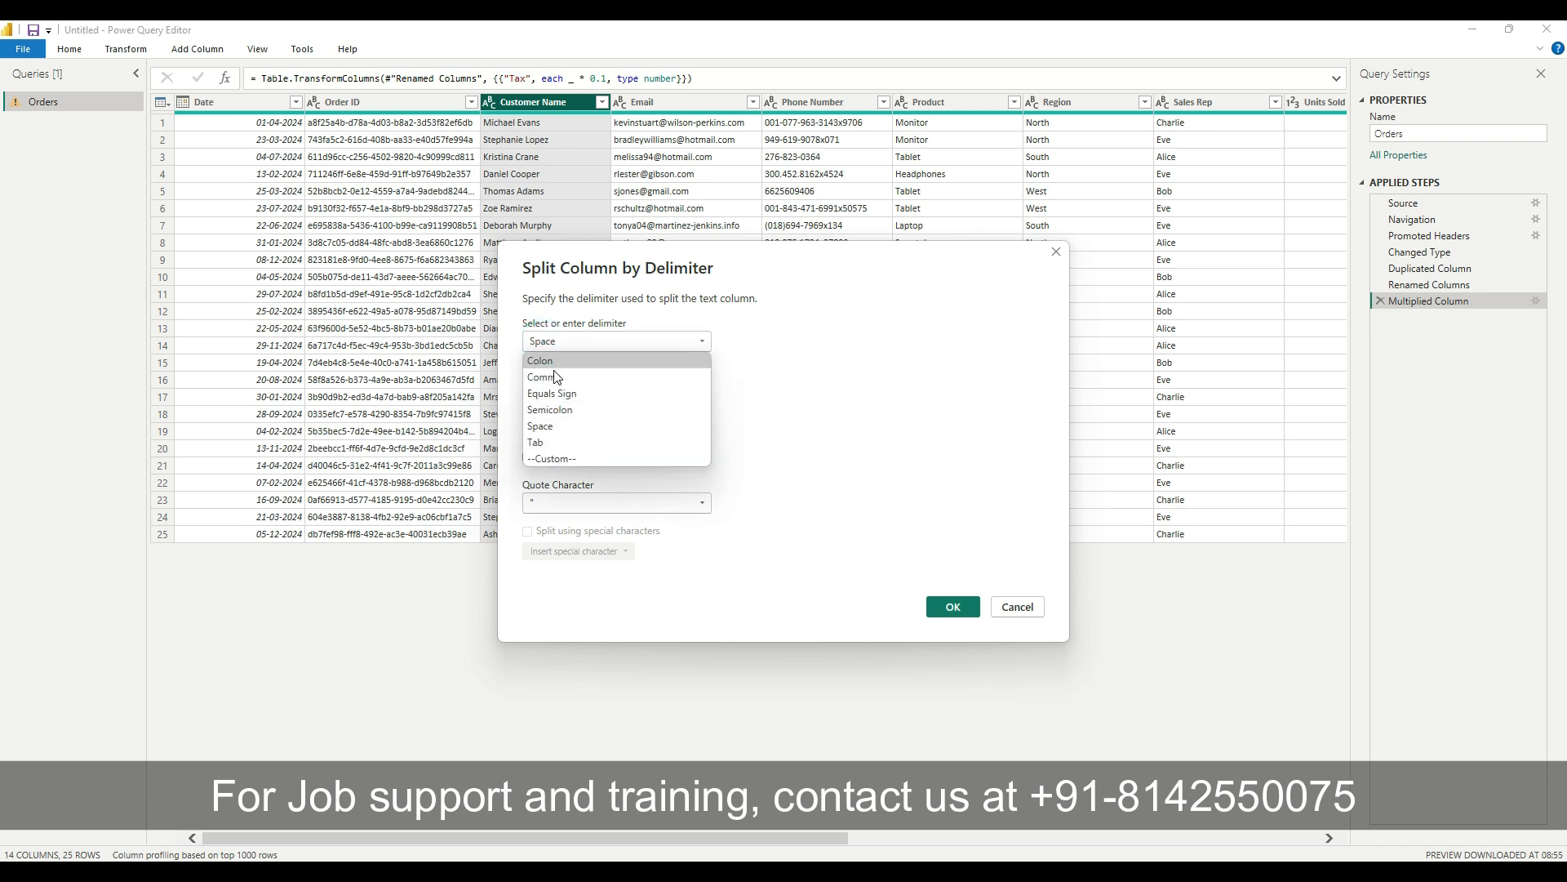
click(553, 428)
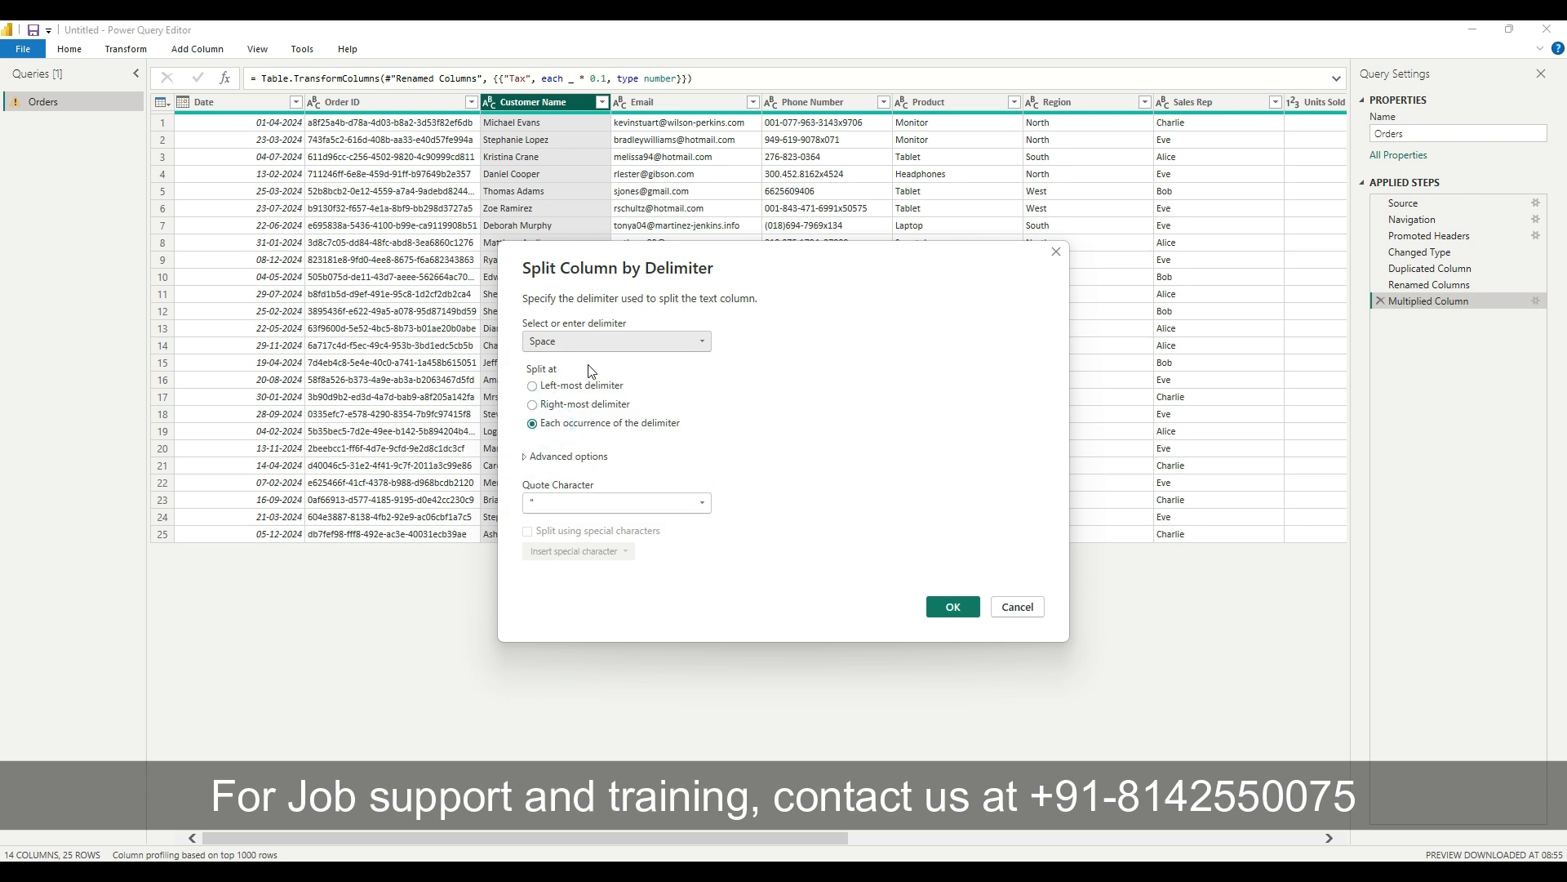
click(950, 605)
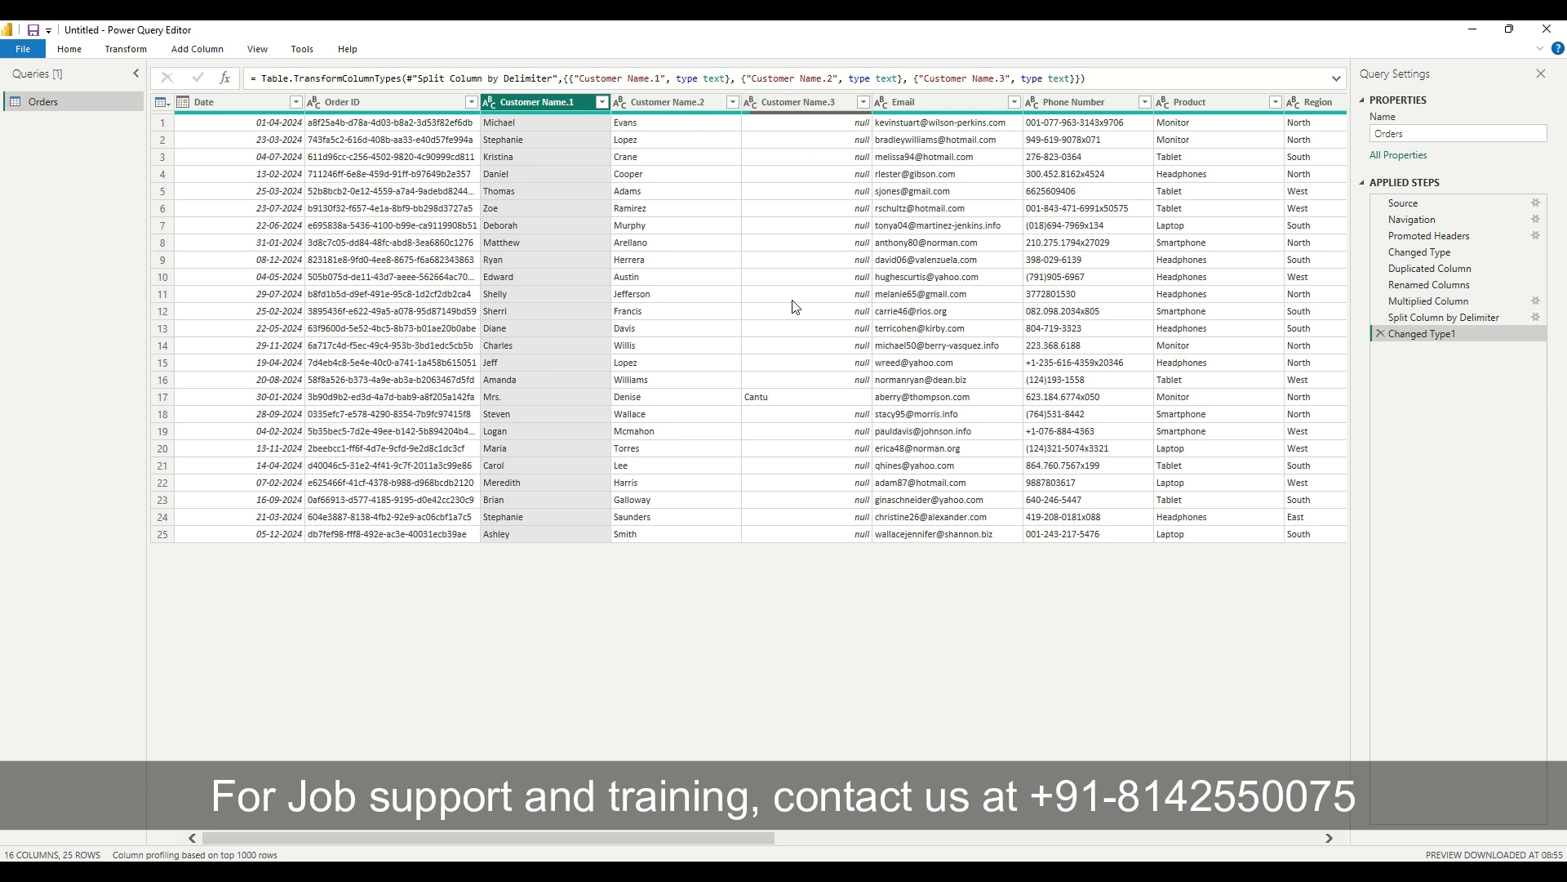
right_click(790, 105)
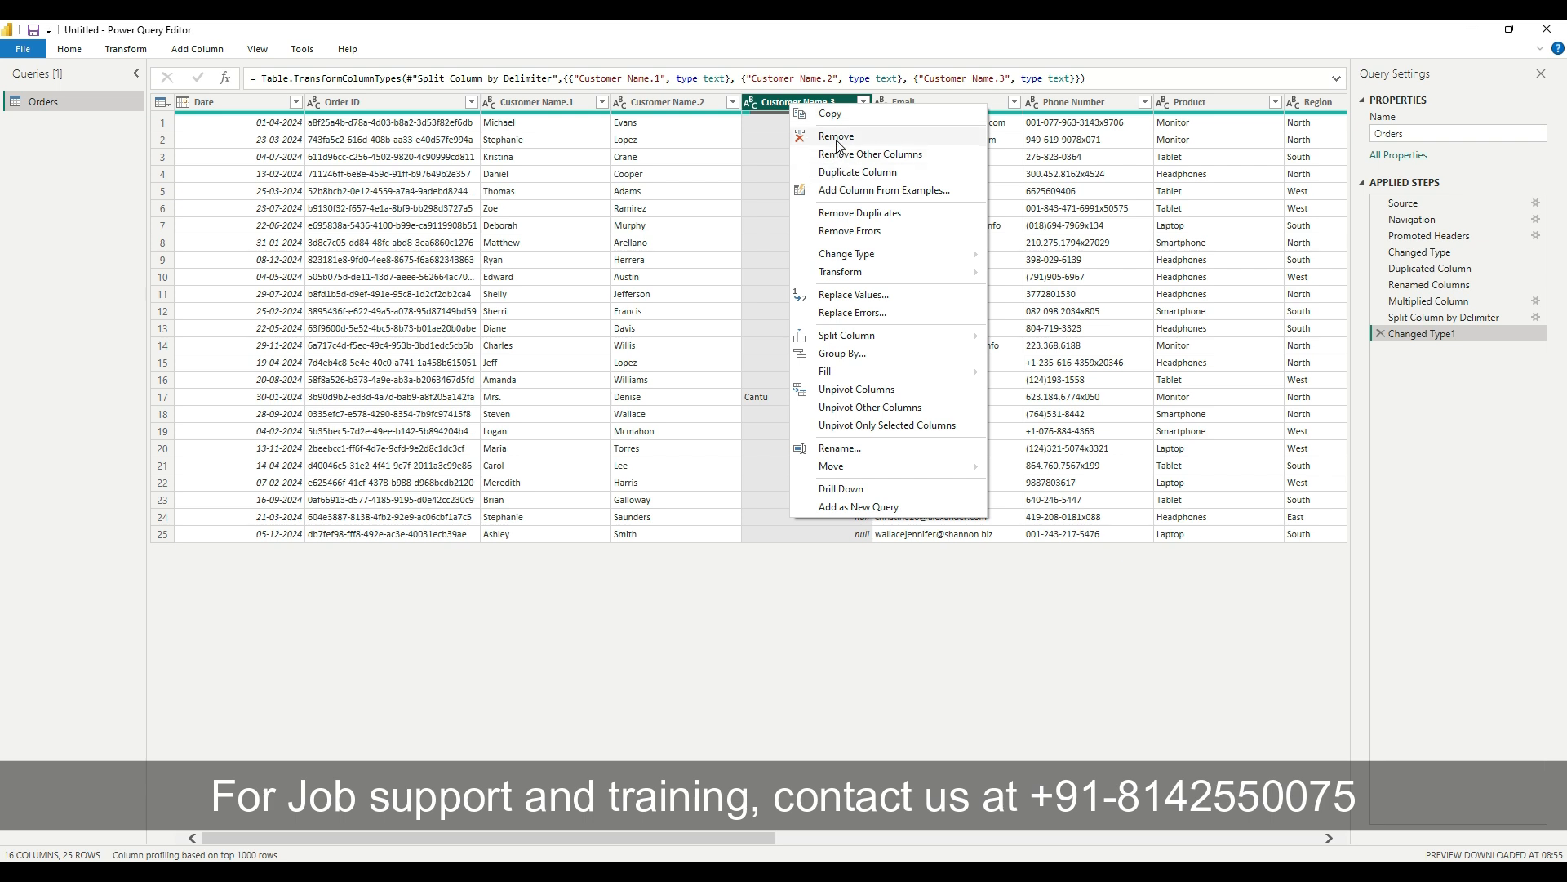
click(837, 136)
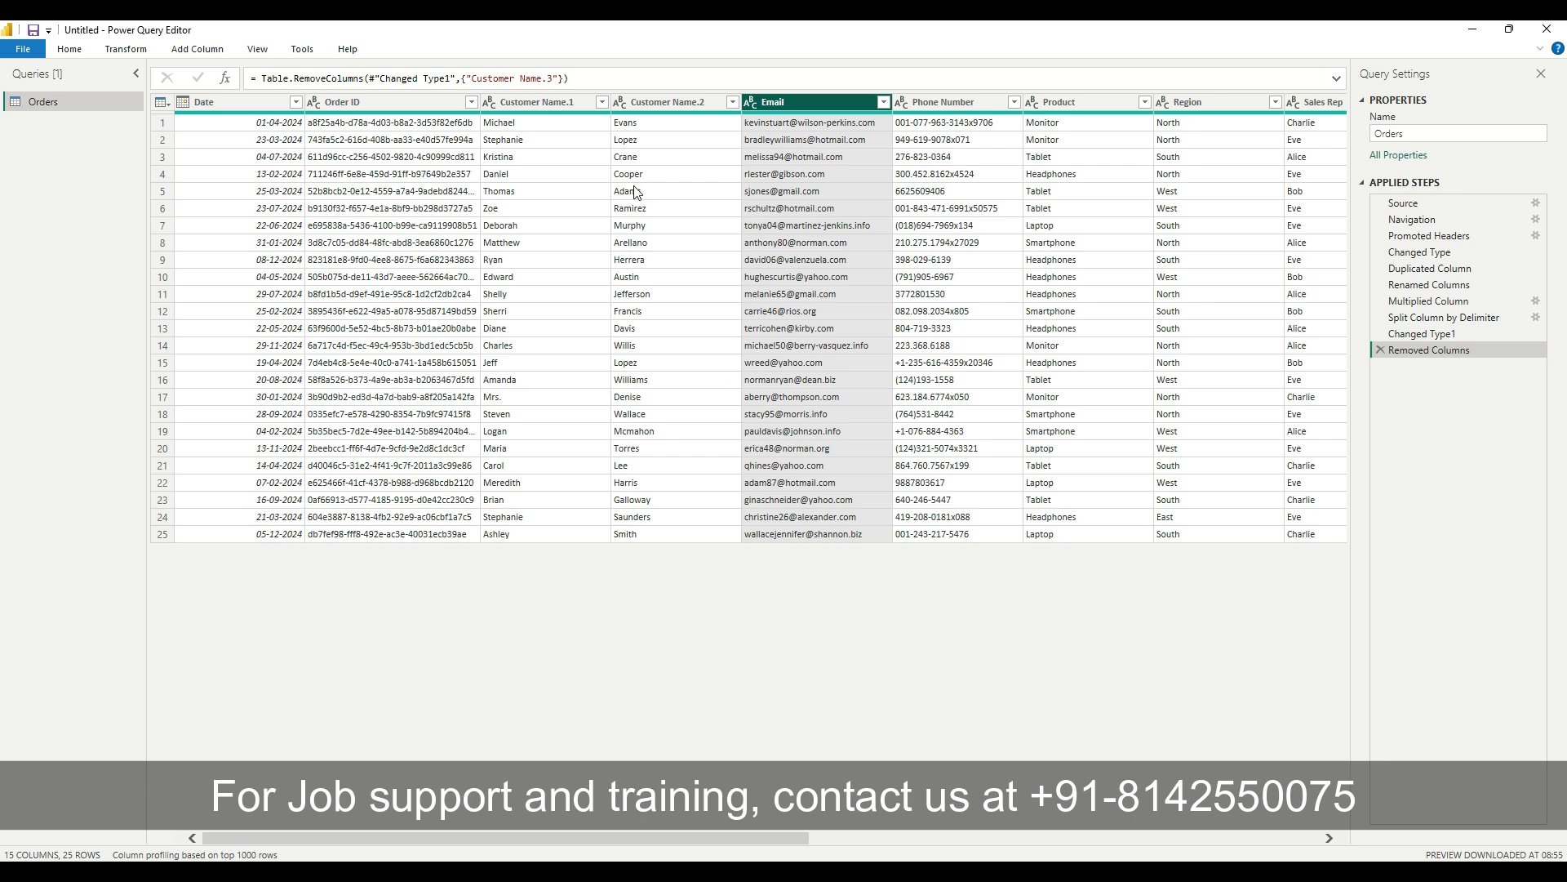
Rename the Customer Name.1 column as First name and the Customer Name.2 column as Last name
click(539, 101)
double_click(540, 101)
text(First name)
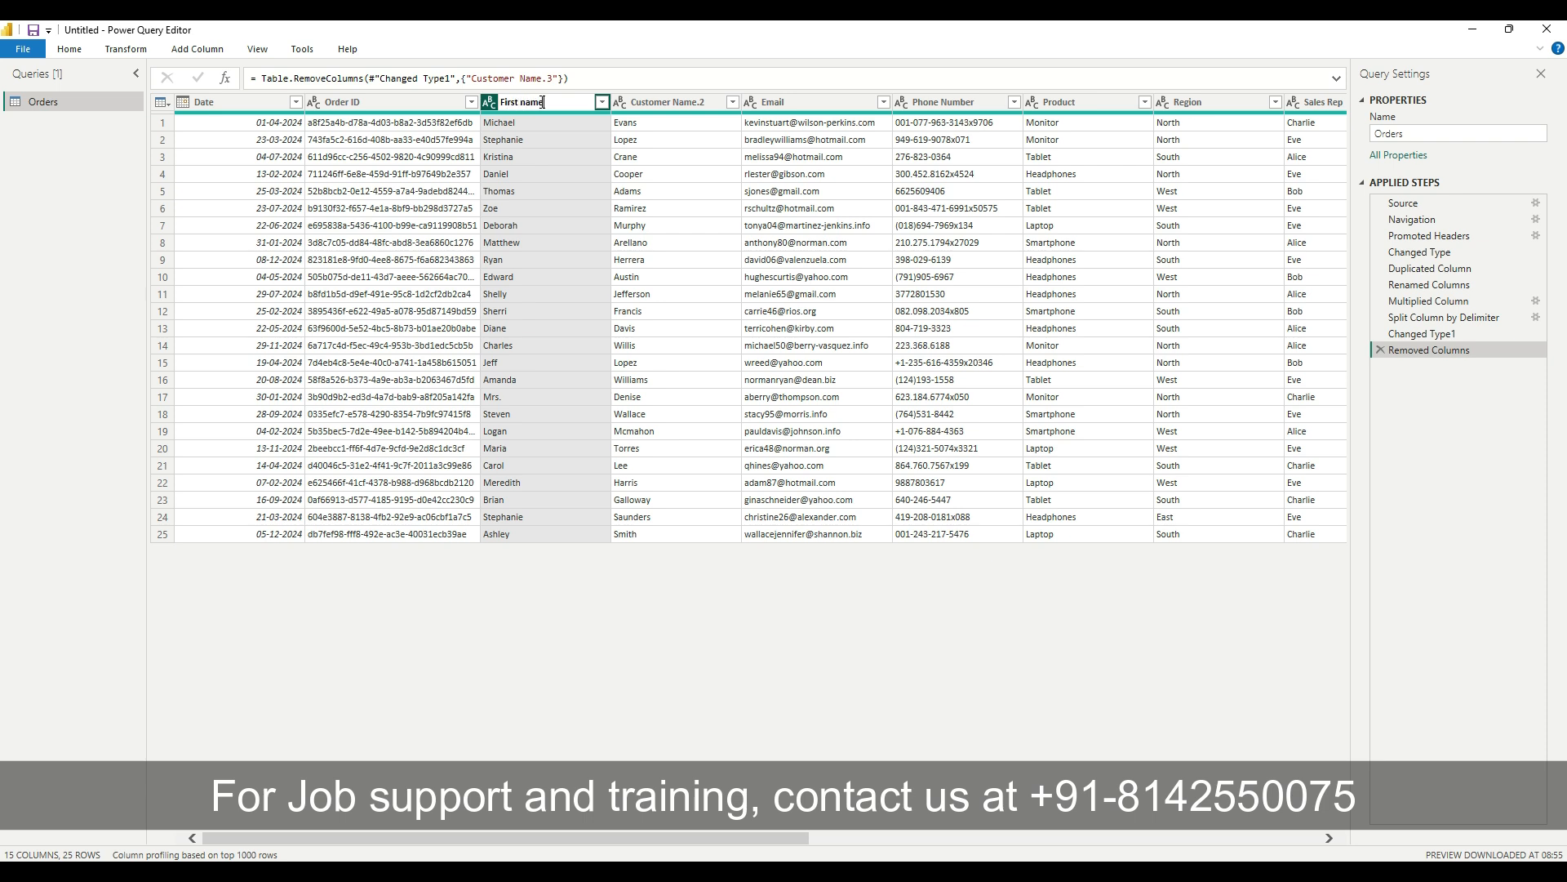
click(643, 101)
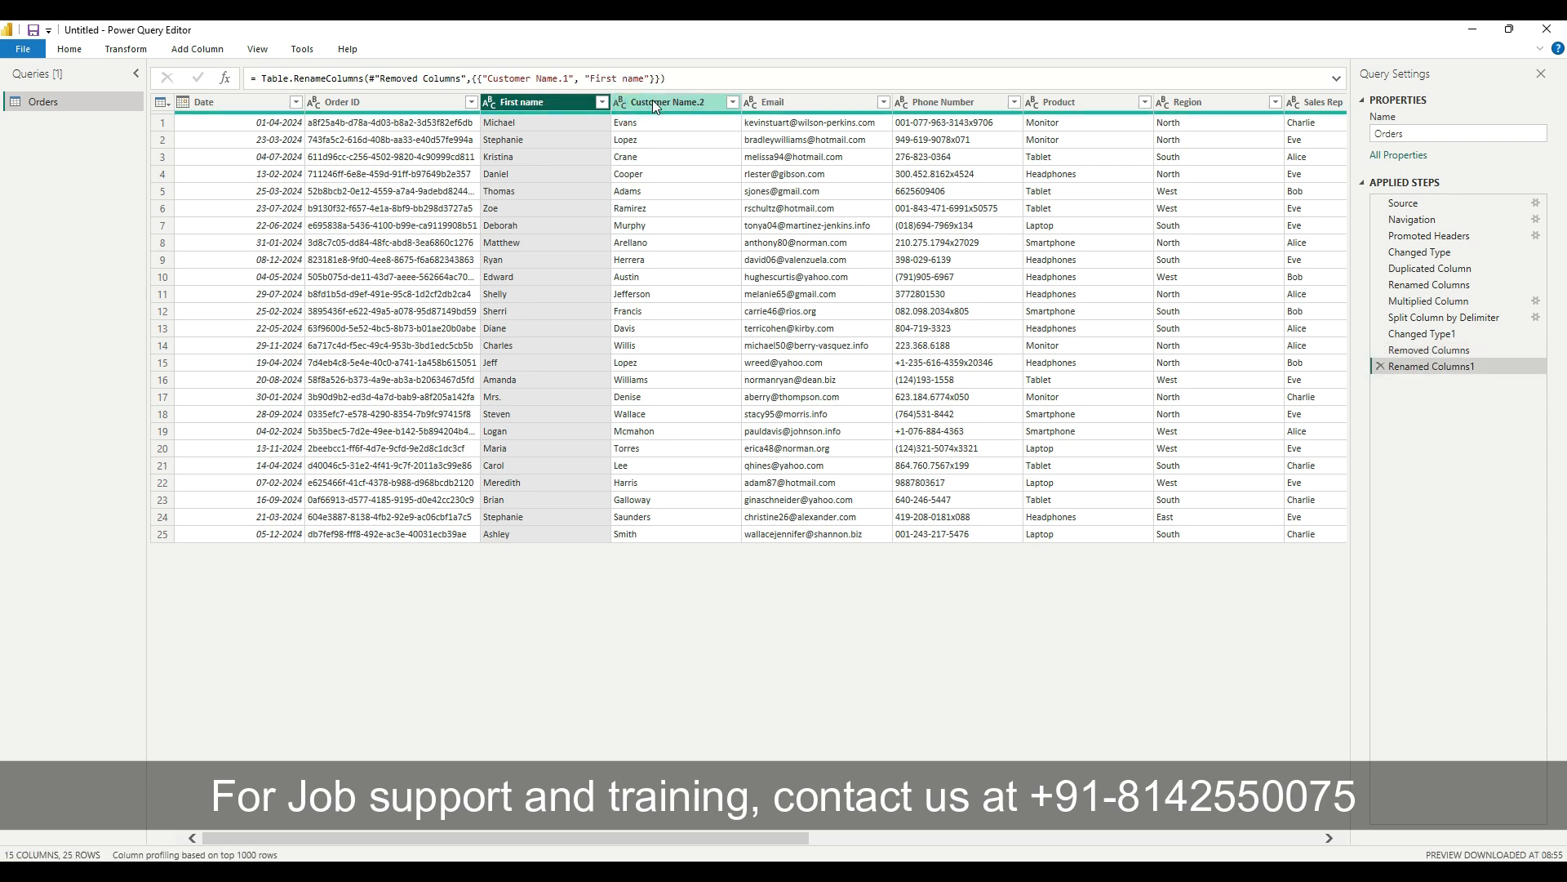
double_click(653, 100)
text(Last name)
key(Return)
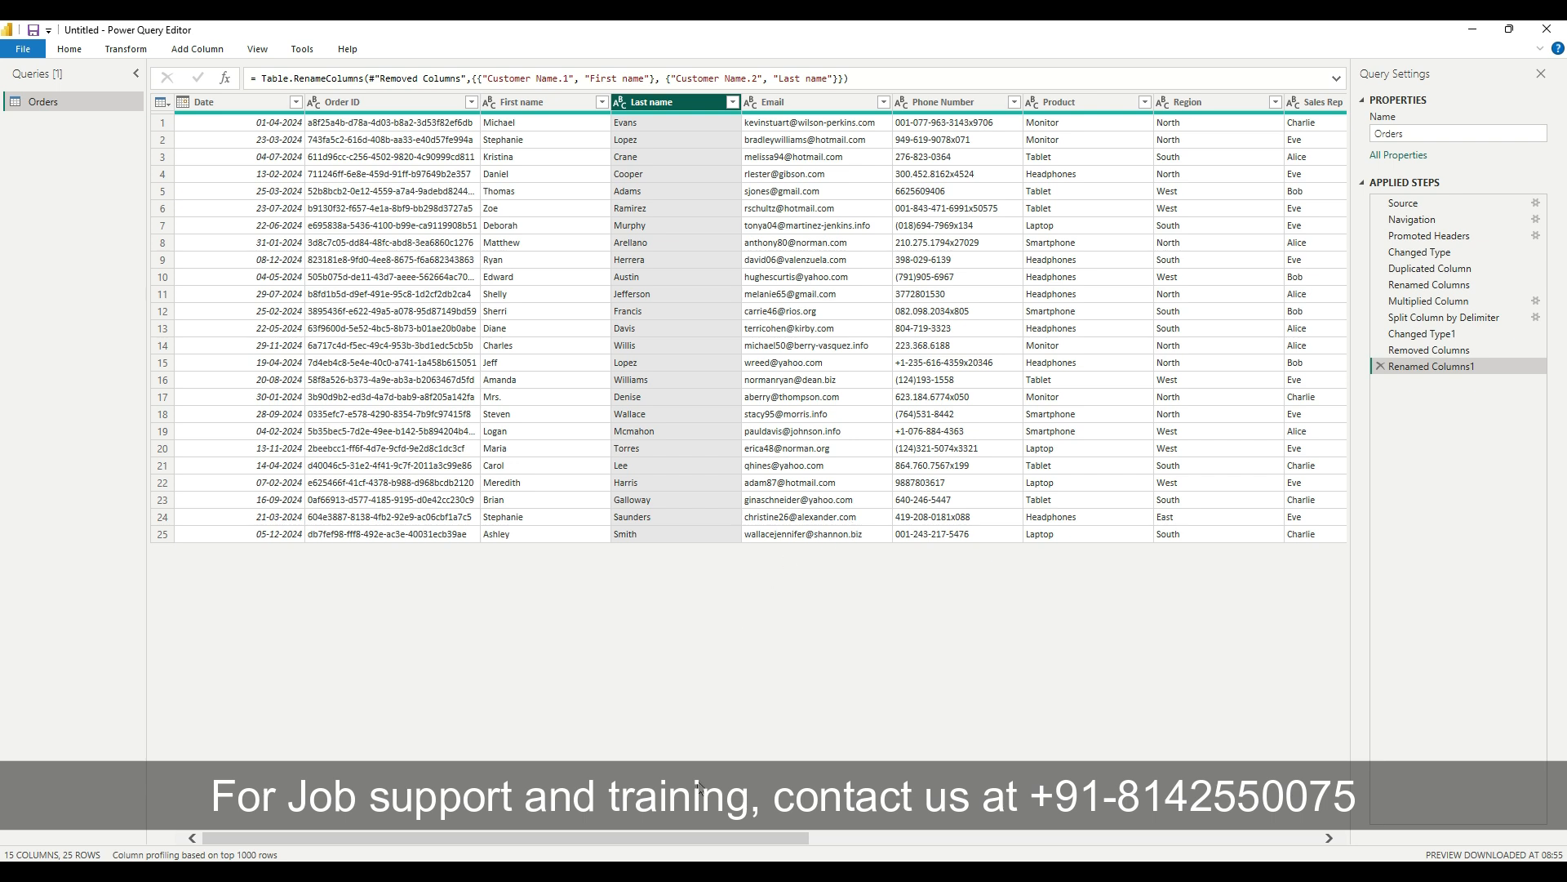
Close Power Query Editor and apply the Orders query changes to the report
click(69, 50)
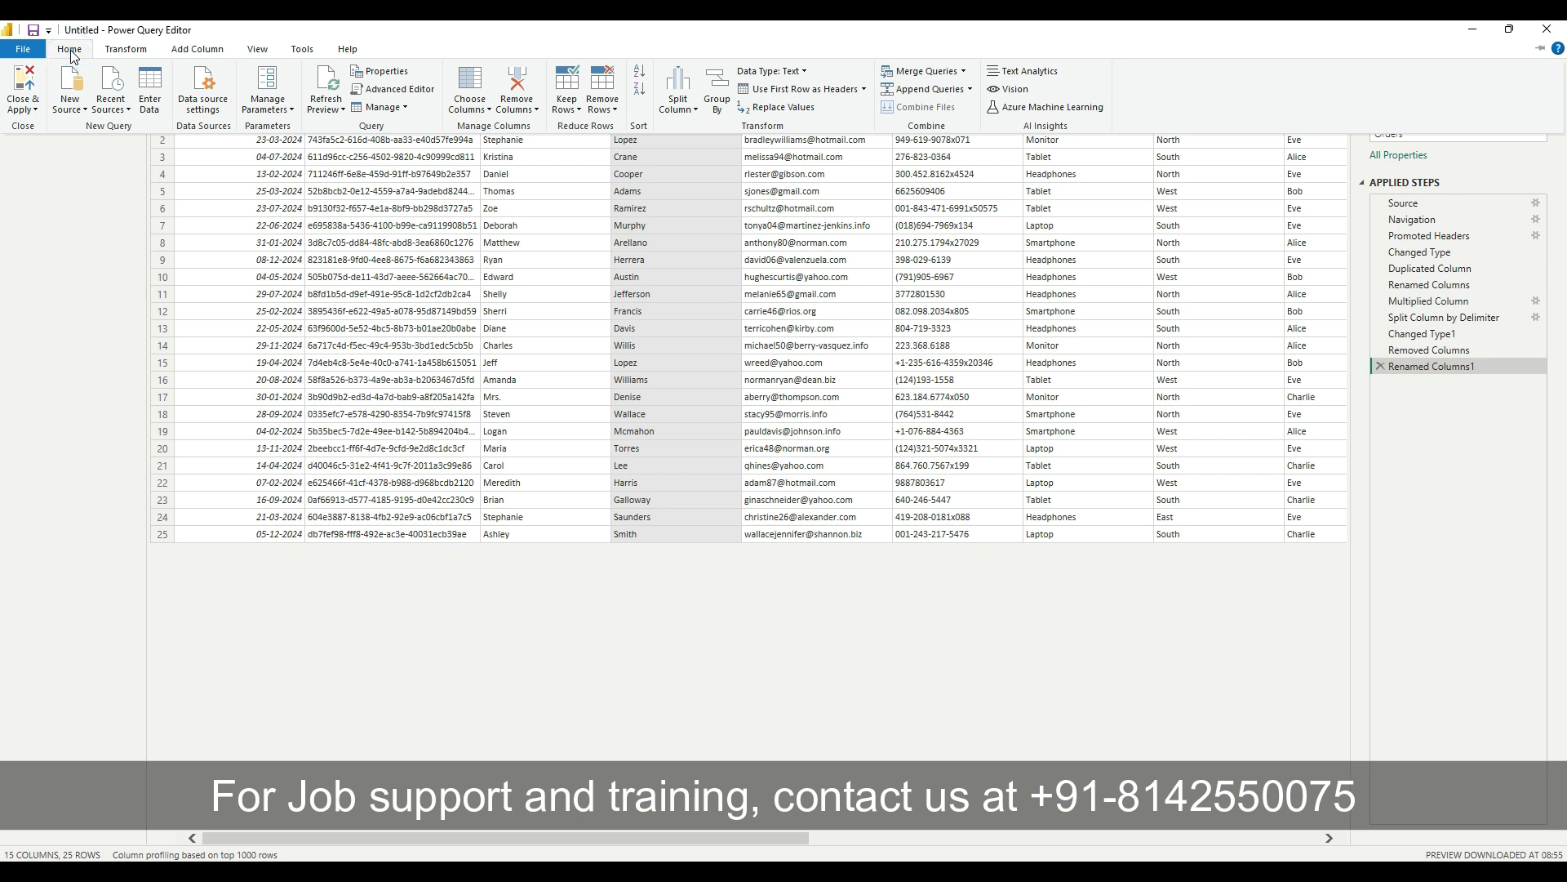
click(35, 110)
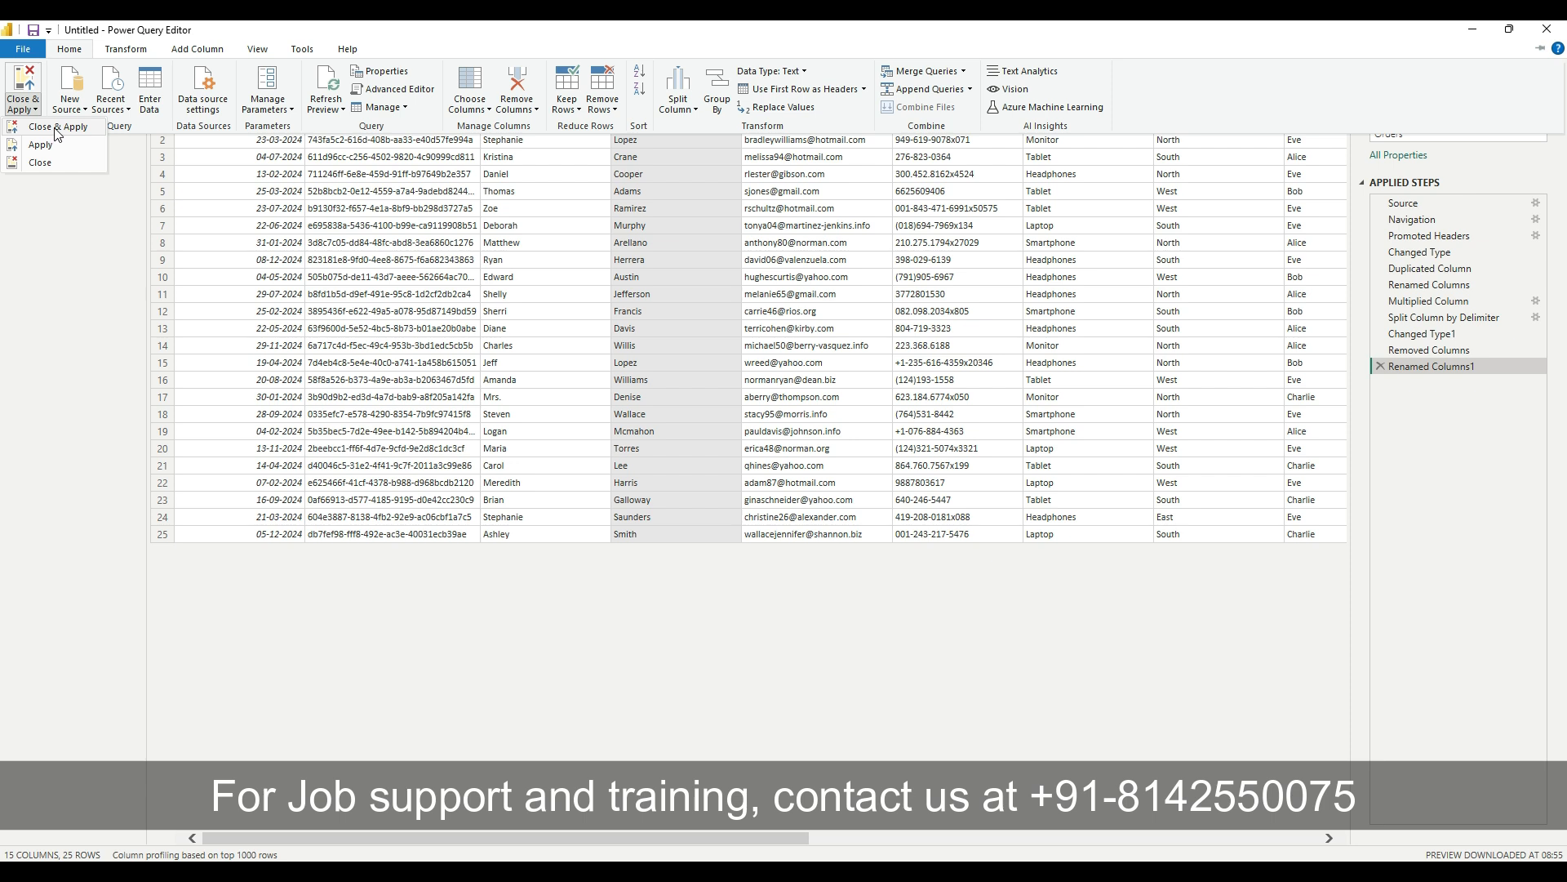
click(55, 128)
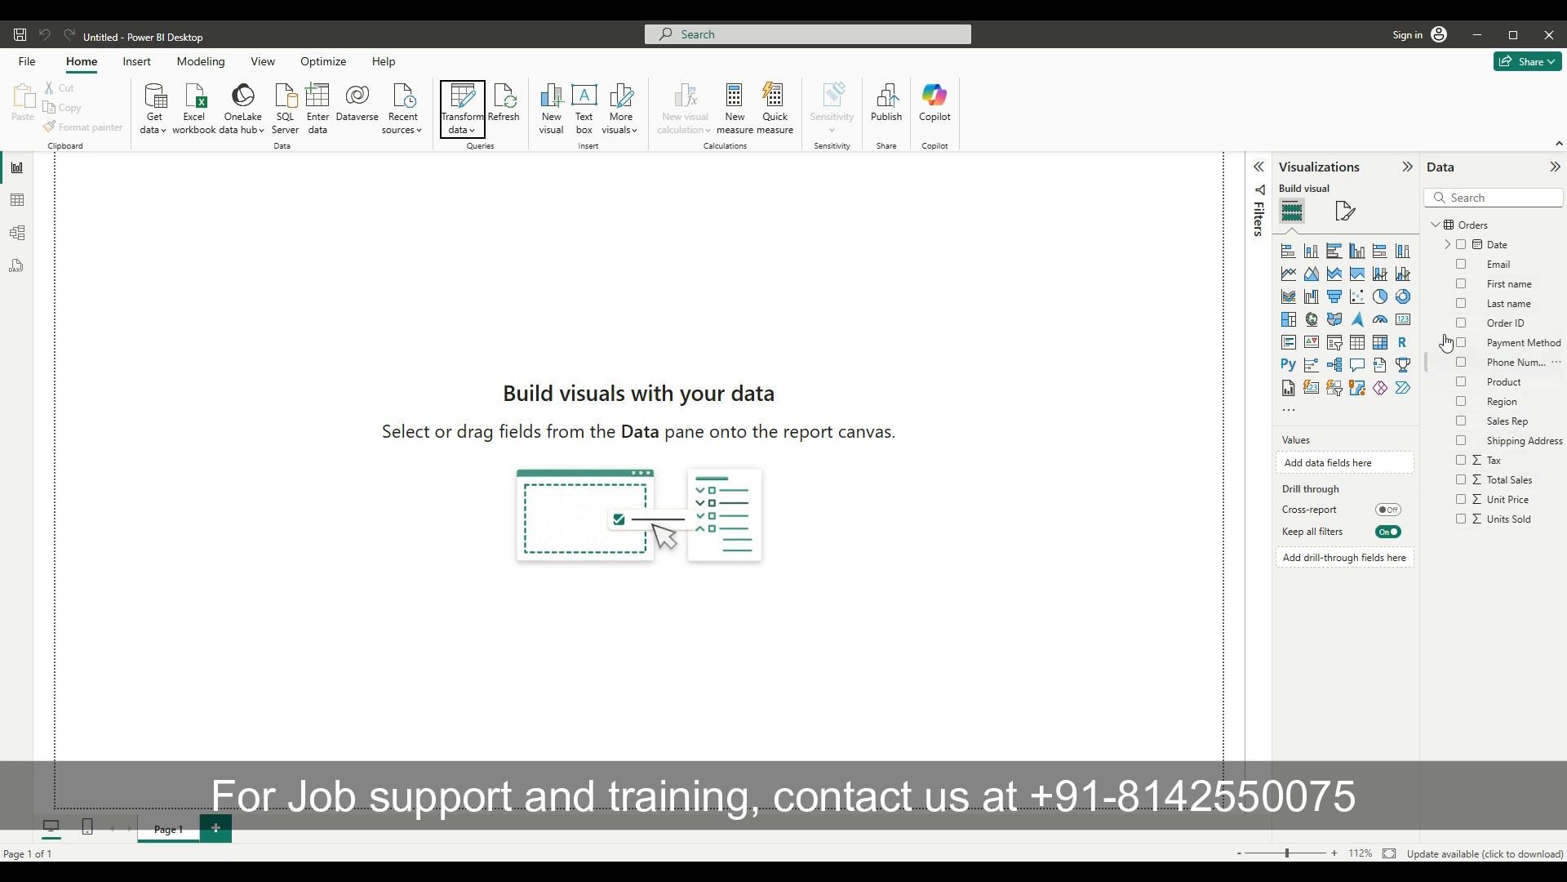
Create a clustered bar chart of Tax by First name near the report page's upper-left corner and enlarge it slightly
click(1461, 286)
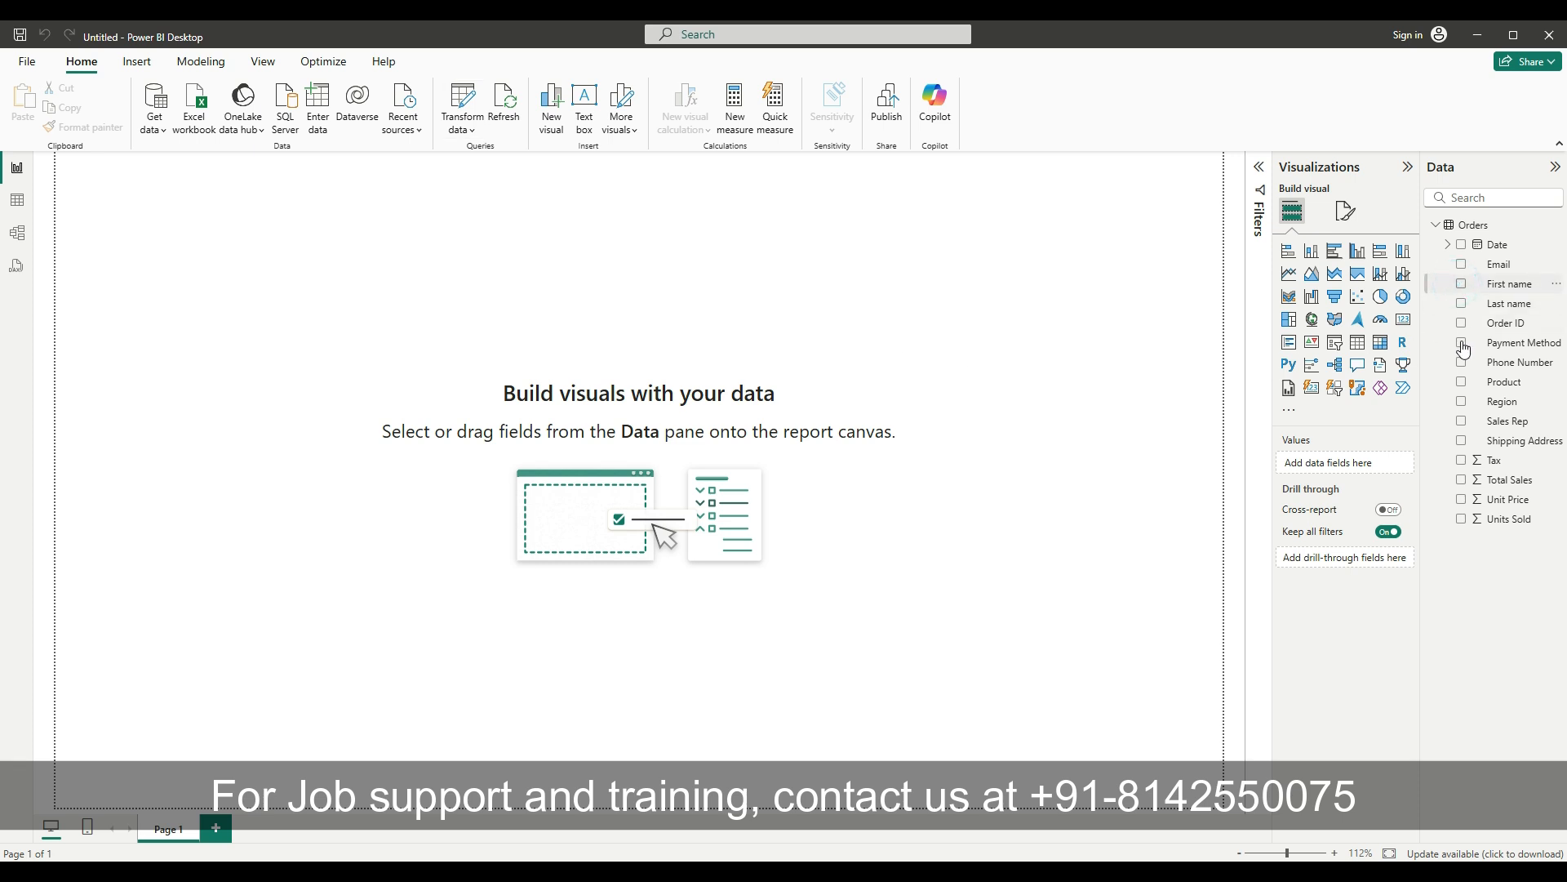
click(1460, 464)
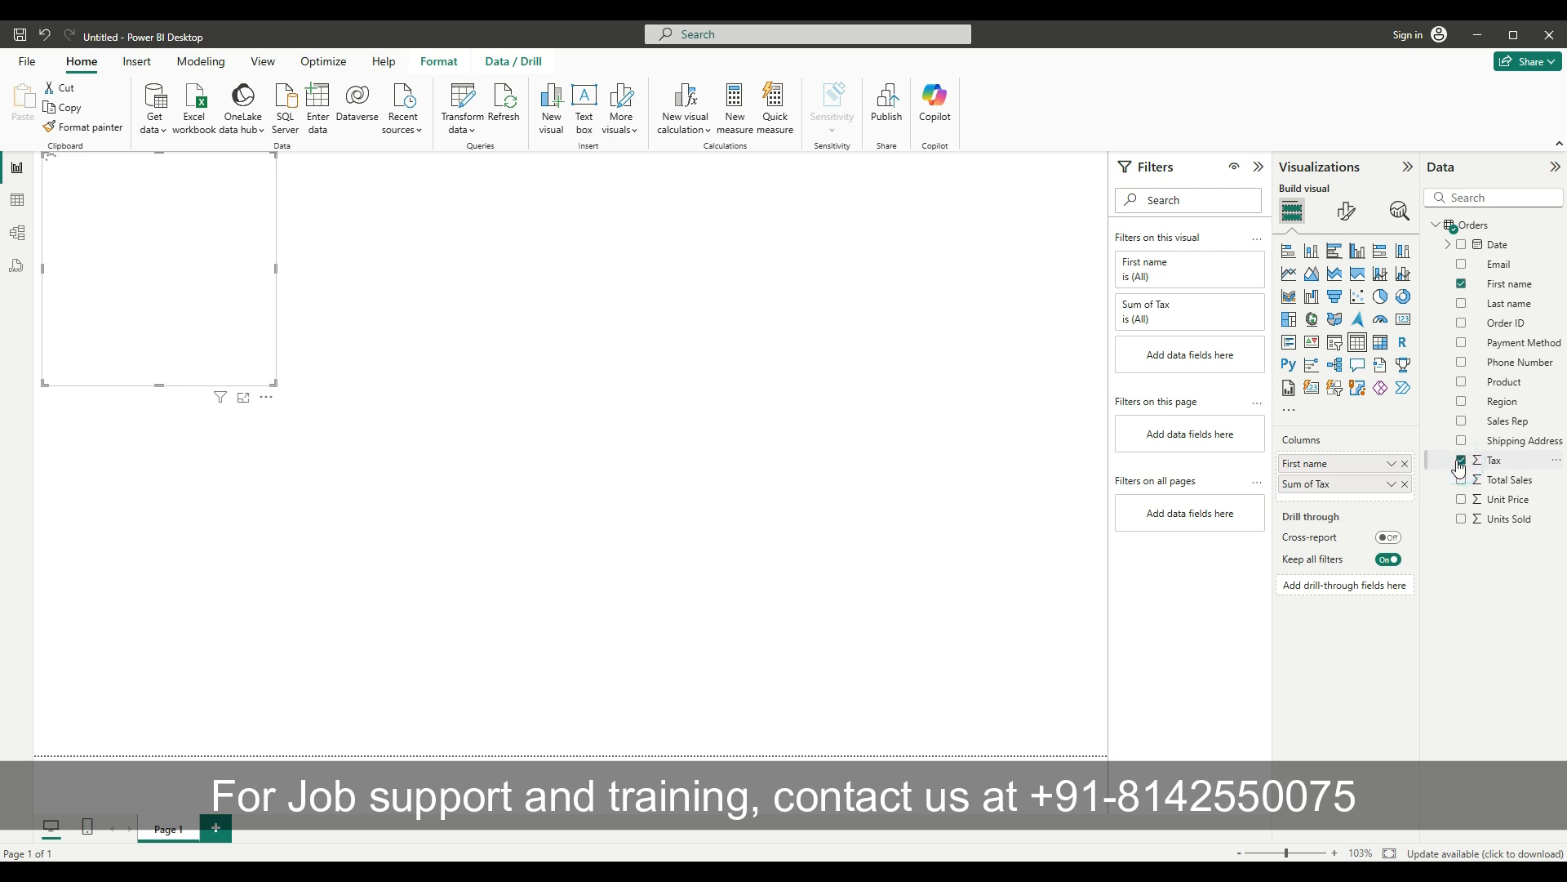
drag(151, 184, 185, 229)
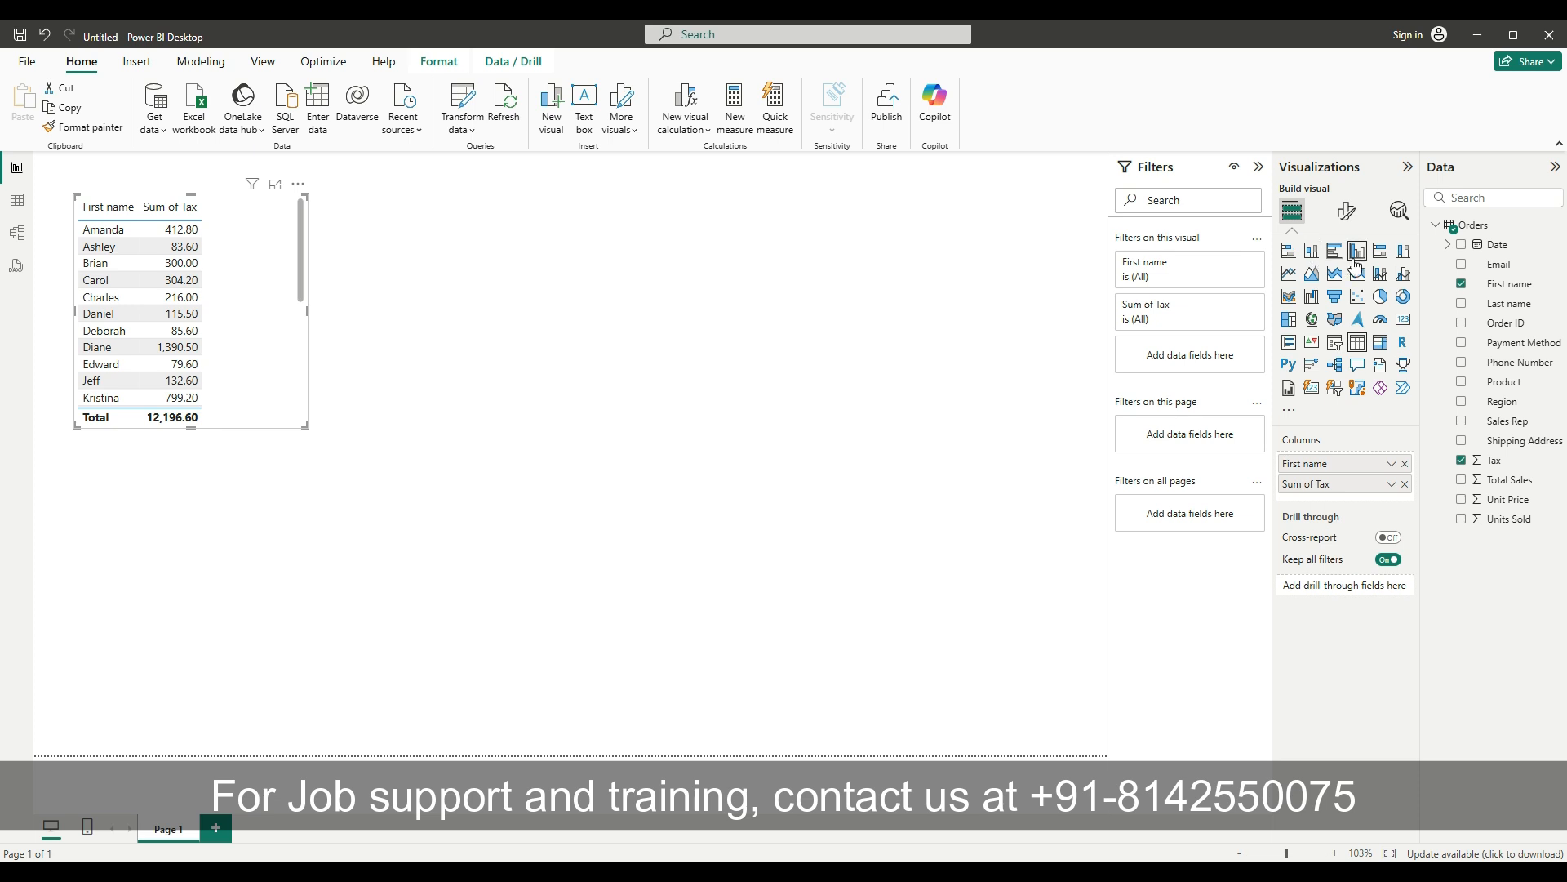
drag(1335, 251, 961, 367)
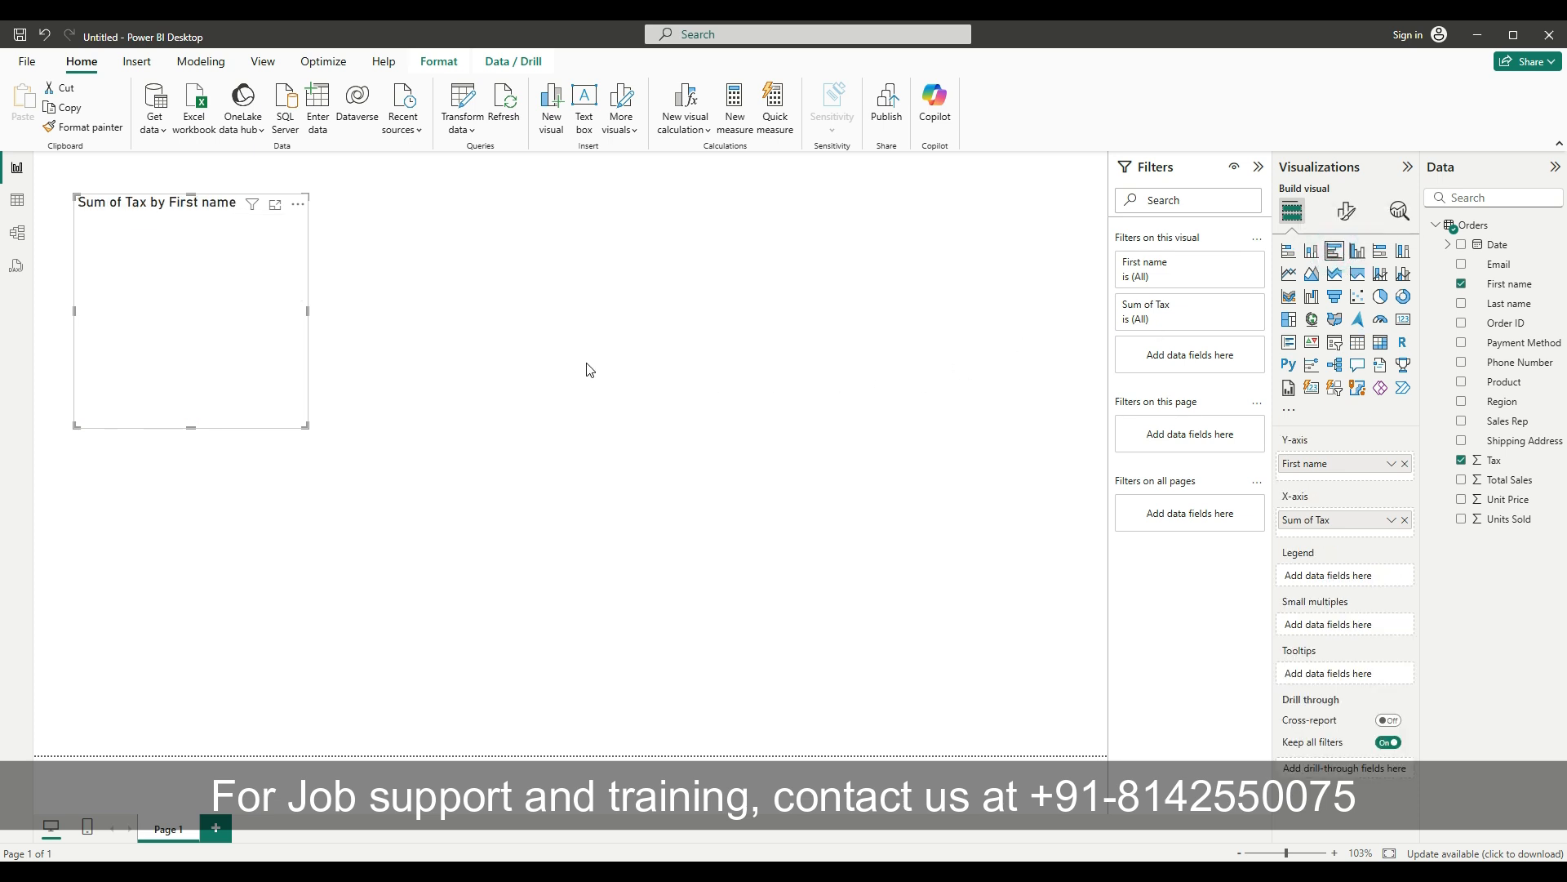
drag(308, 426, 360, 452)
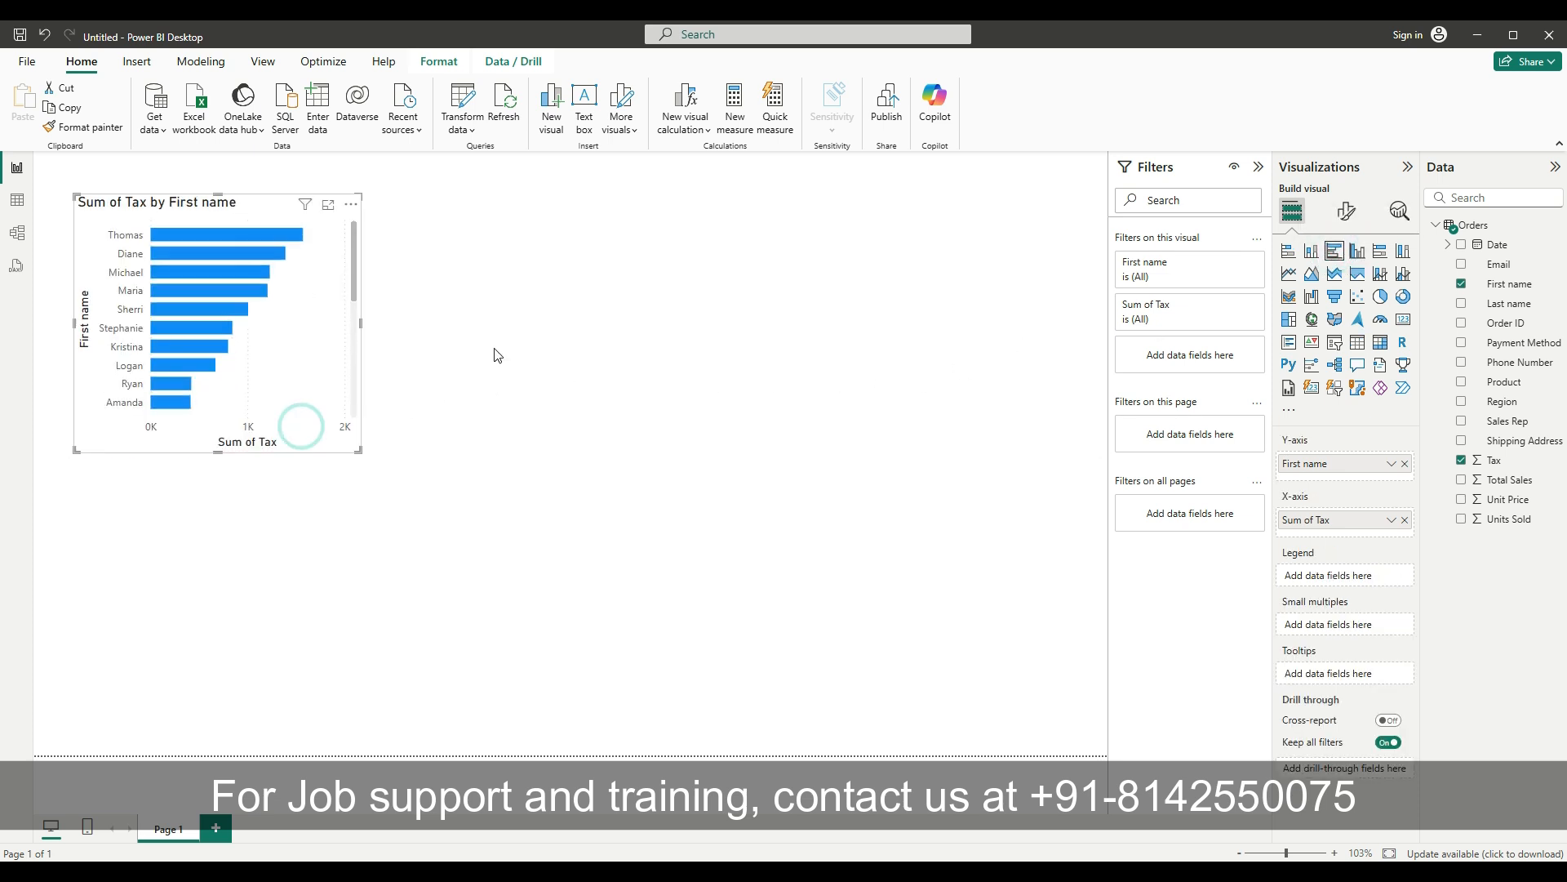